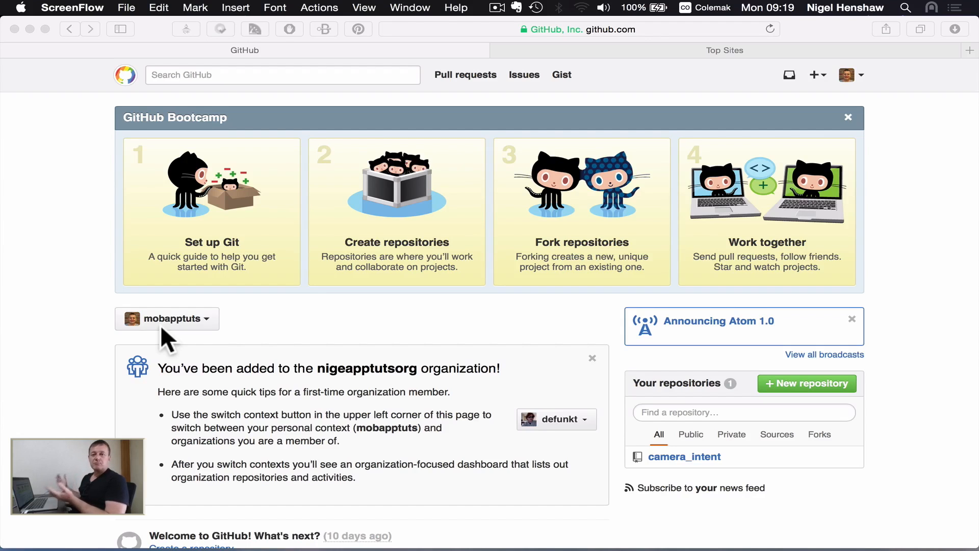
# Step: Switch to Android Studio and start sharing the recycler_view_image_gallery project on GitHub
pyautogui.press('super+Tab')
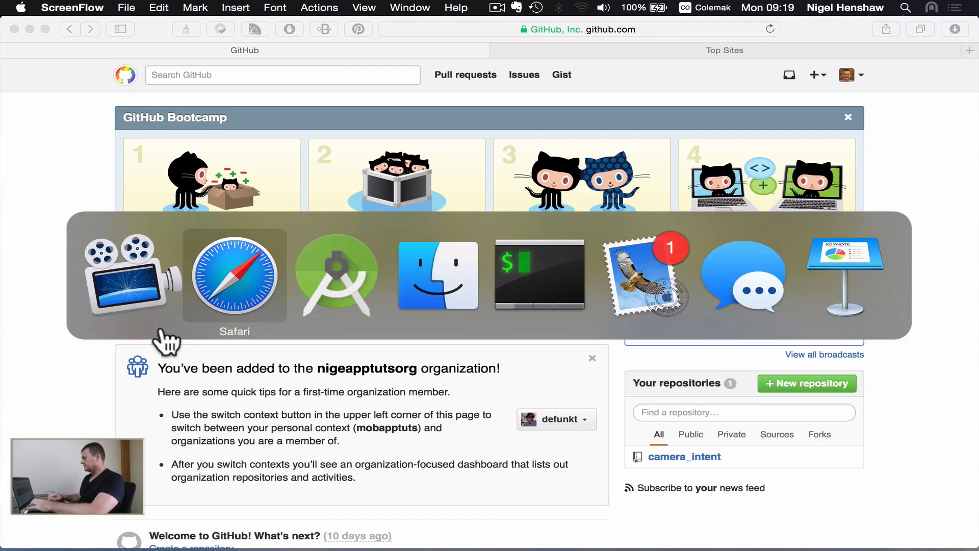
pyautogui.press('super+Tab')
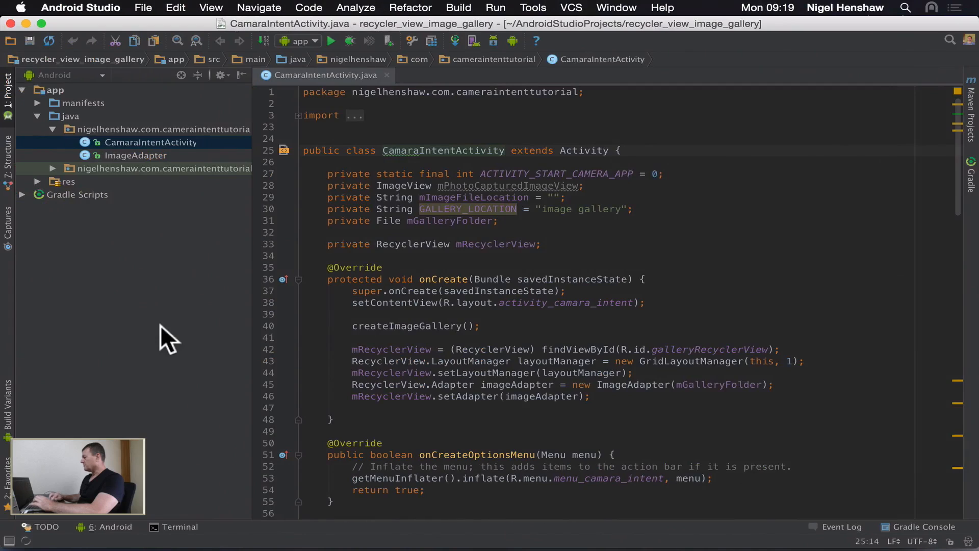
pyautogui.click(568, 8)
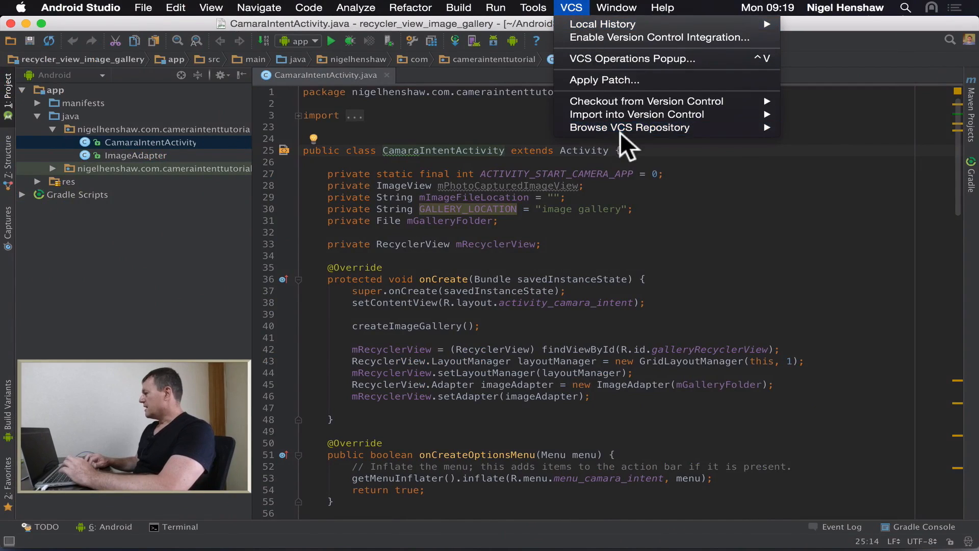
pyautogui.moveTo(631, 113)
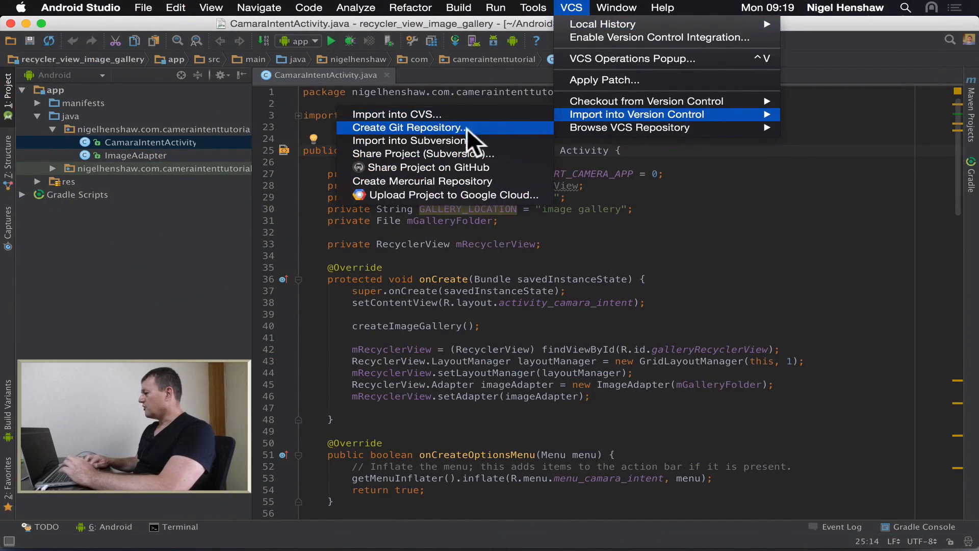
pyautogui.click(442, 166)
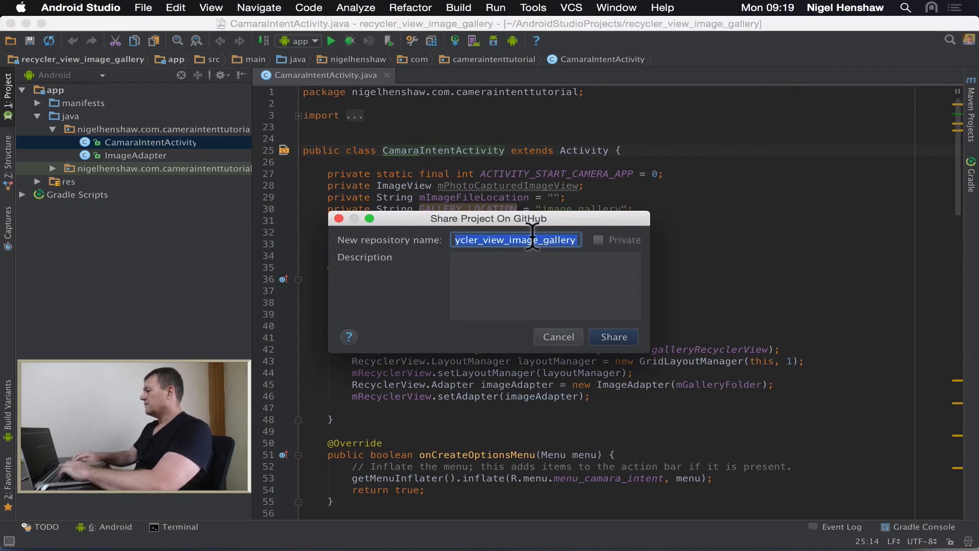
# Step: Set the new GitHub repository's name to recyclerview_image_gallery
pyautogui.write('r')
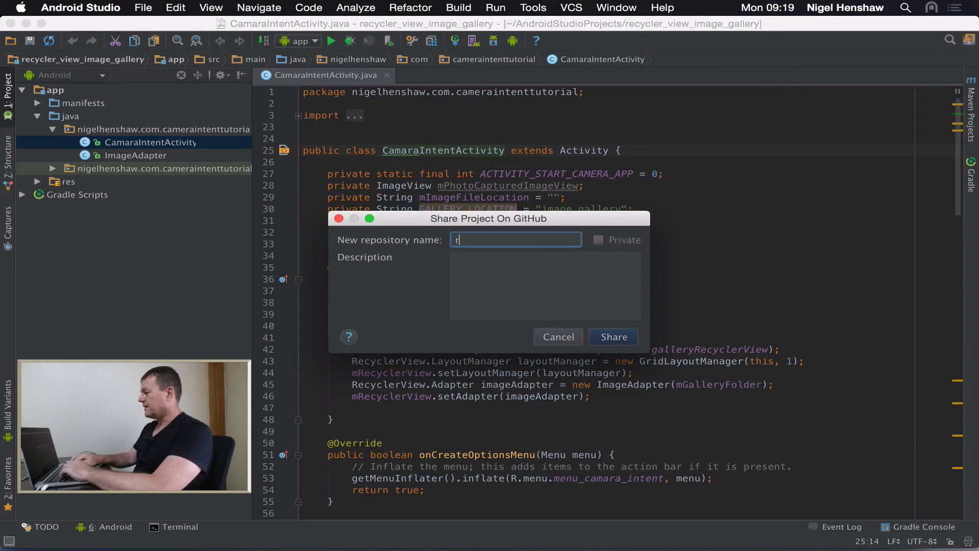
pyautogui.write('ecyc')
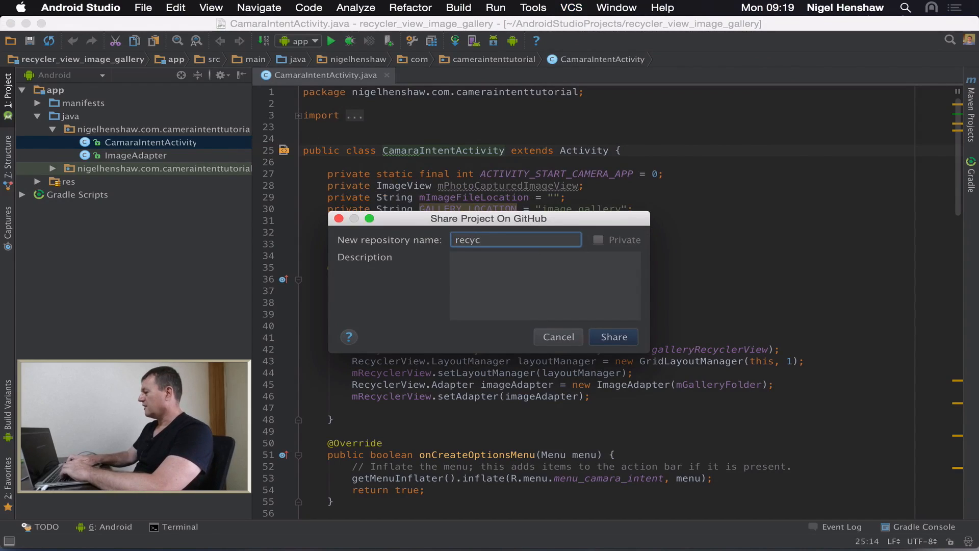
pyautogui.write('lerview')
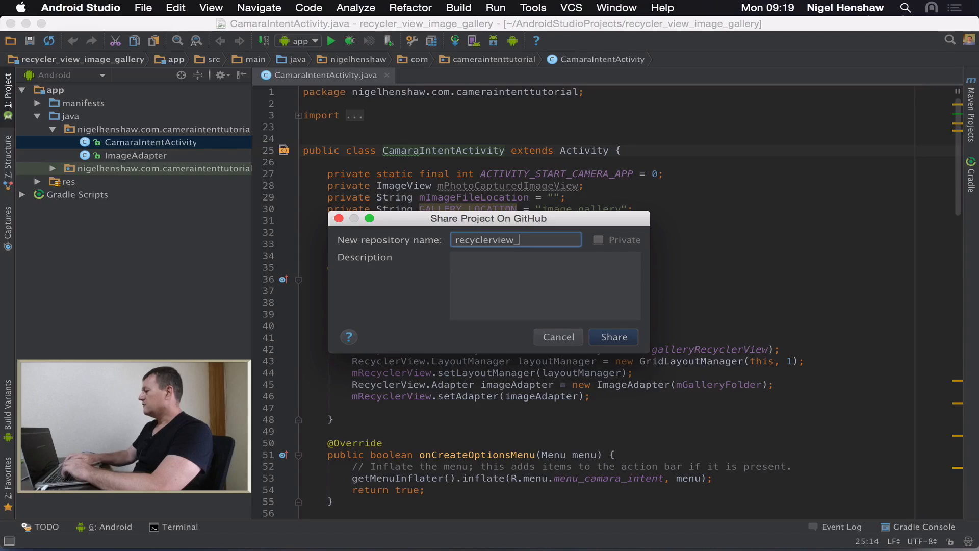
pyautogui.write('_')
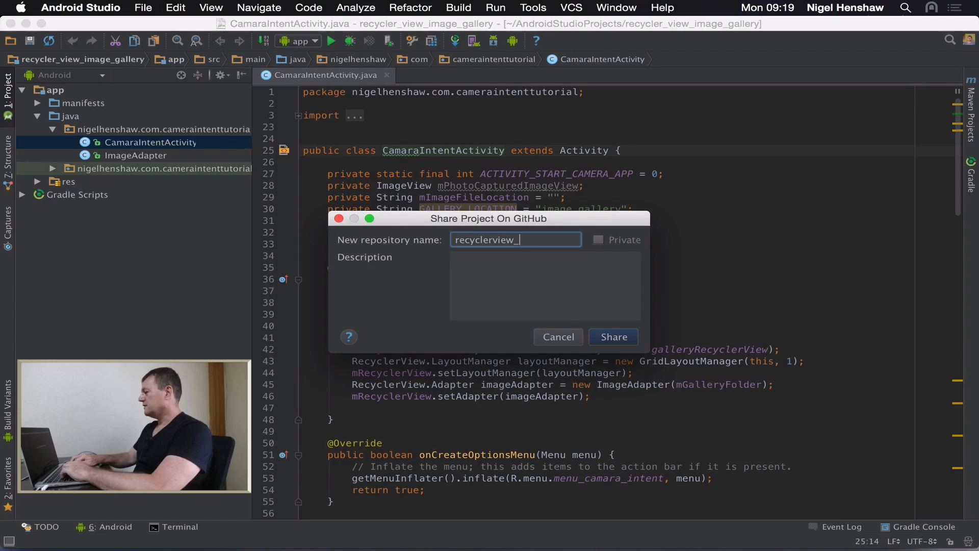
pyautogui.write('image_g')
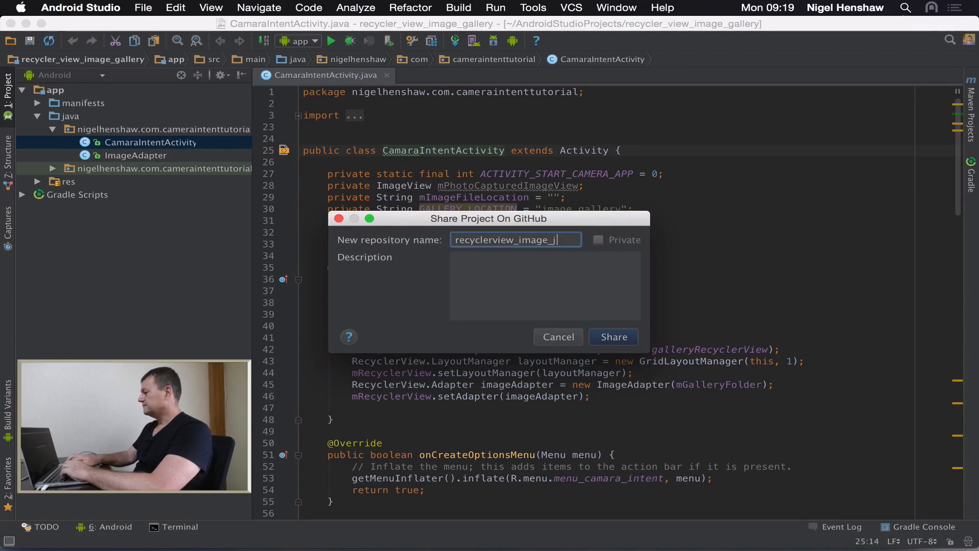
pyautogui.write('j')
pyautogui.write('allery')
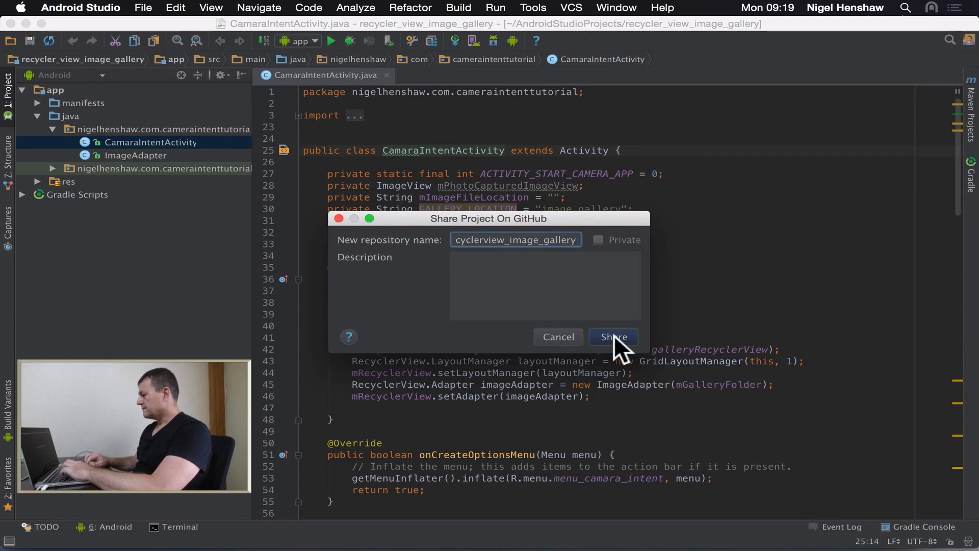
# Step: Describe the repository as "Project source code for the how to create an image gallery using recyclerview" and share the project
pyautogui.click(504, 287)
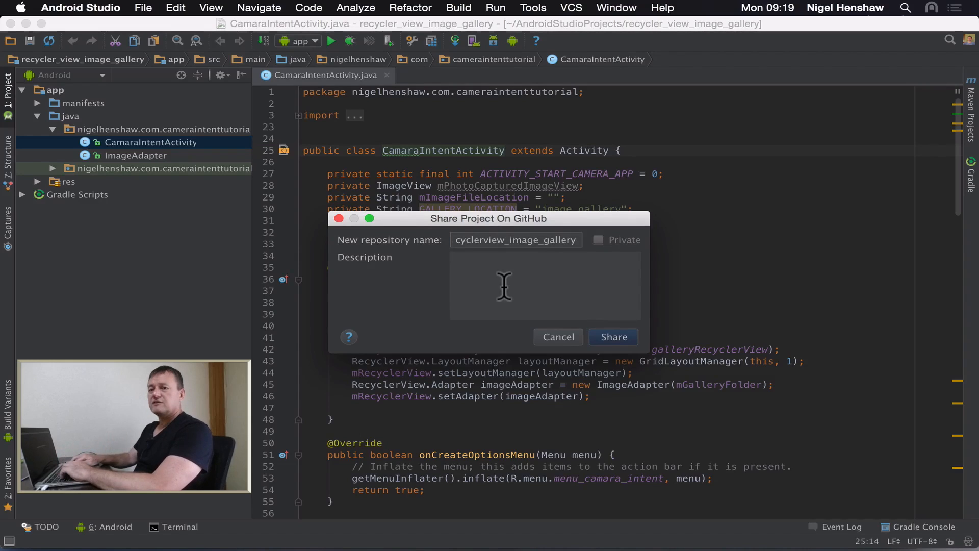
pyautogui.write('P')
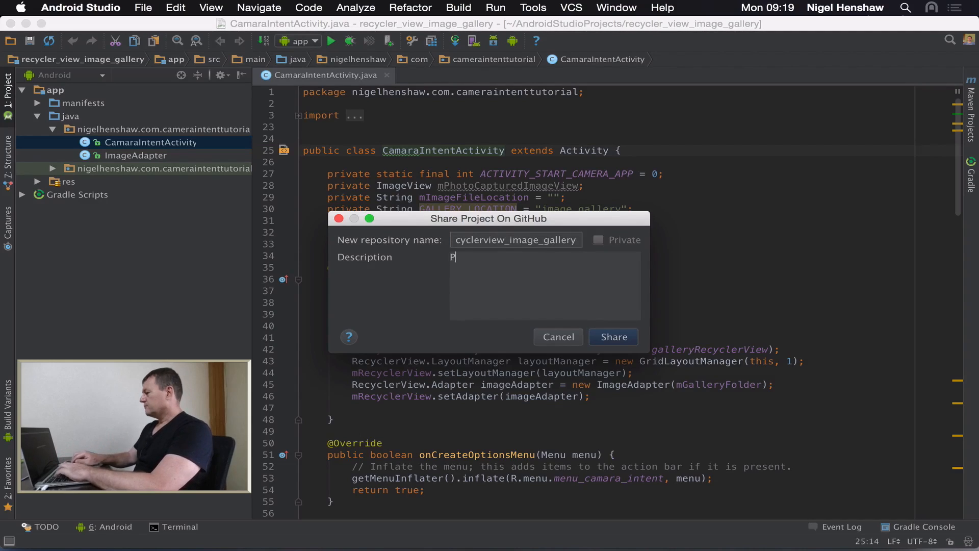
pyautogui.write('roject')
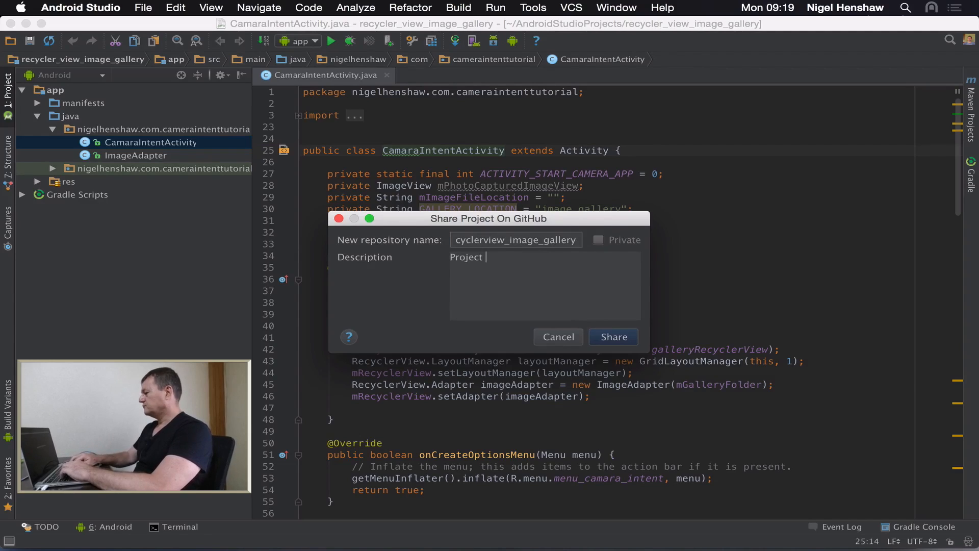
pyautogui.write(' source ')
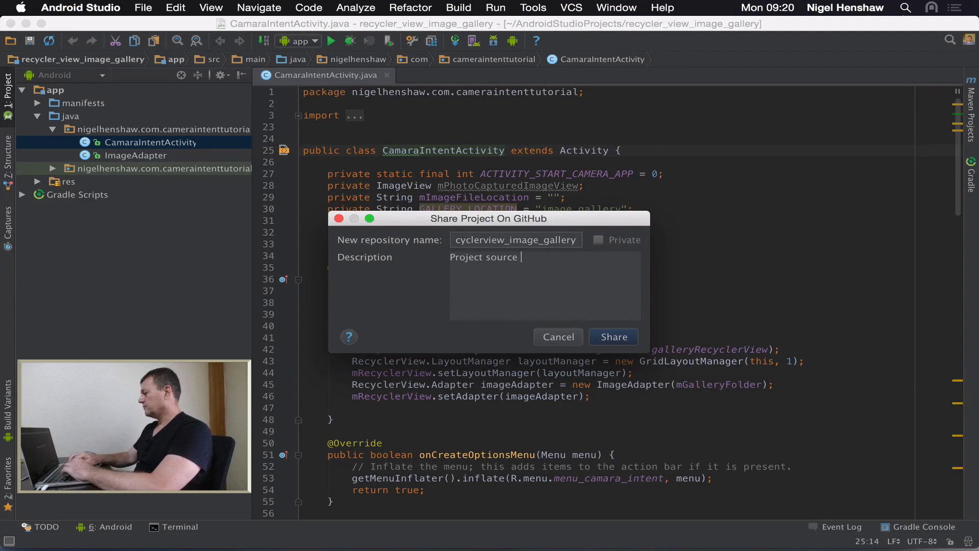
pyautogui.write('code for')
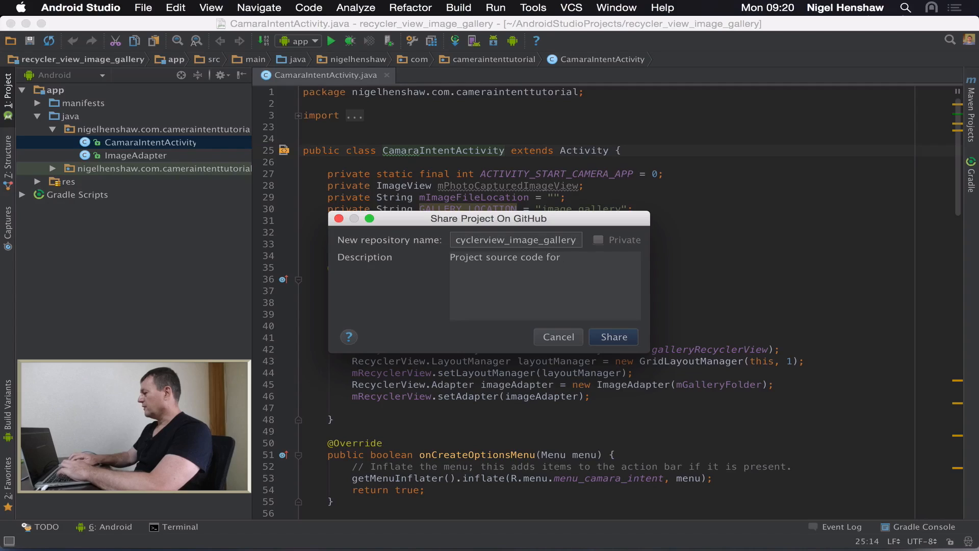
pyautogui.write(' the how to')
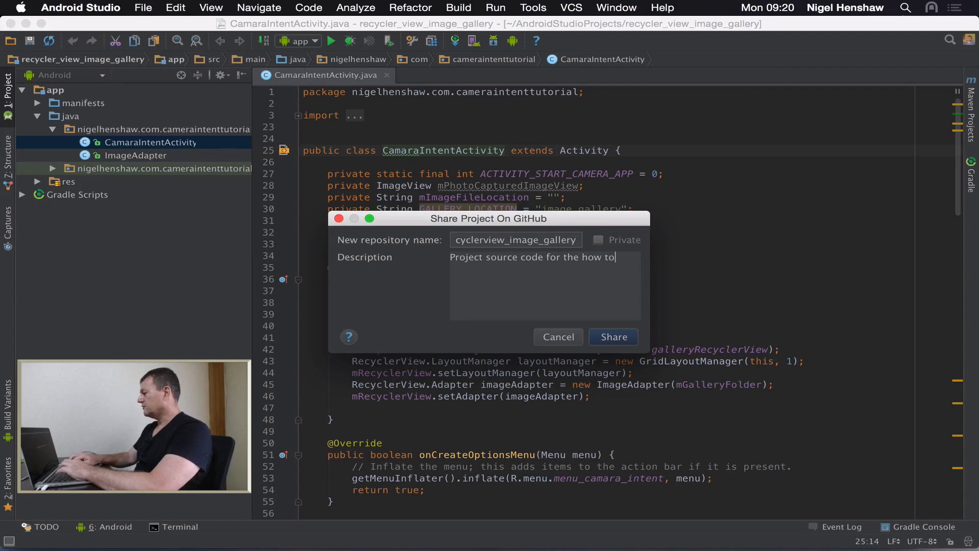
pyautogui.write(' create ana')
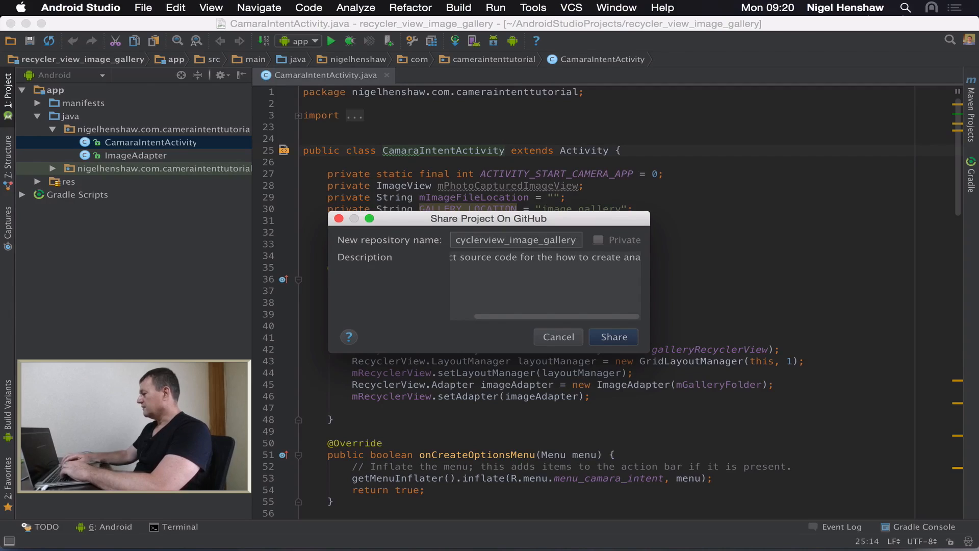
pyautogui.press('BackSpace')
pyautogui.write('imag')
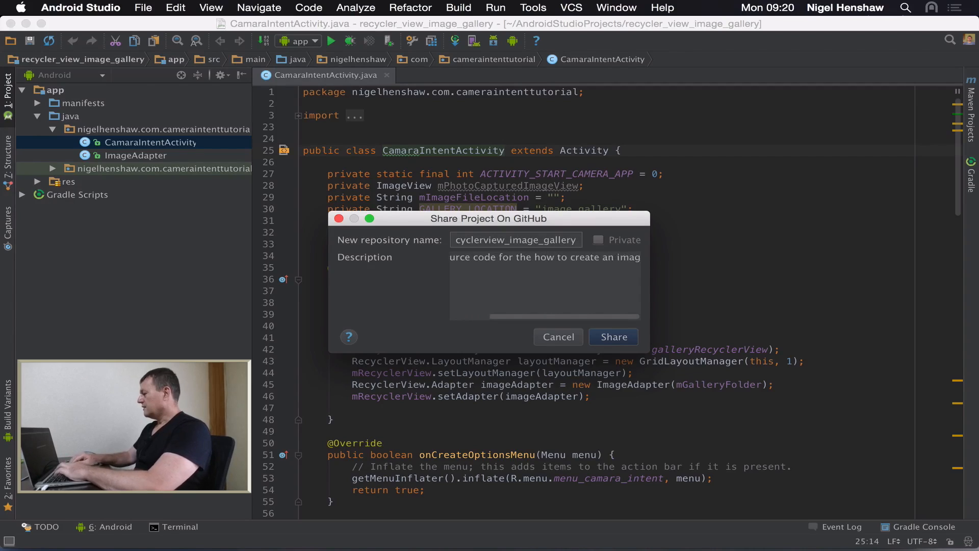
pyautogui.write('e gal')
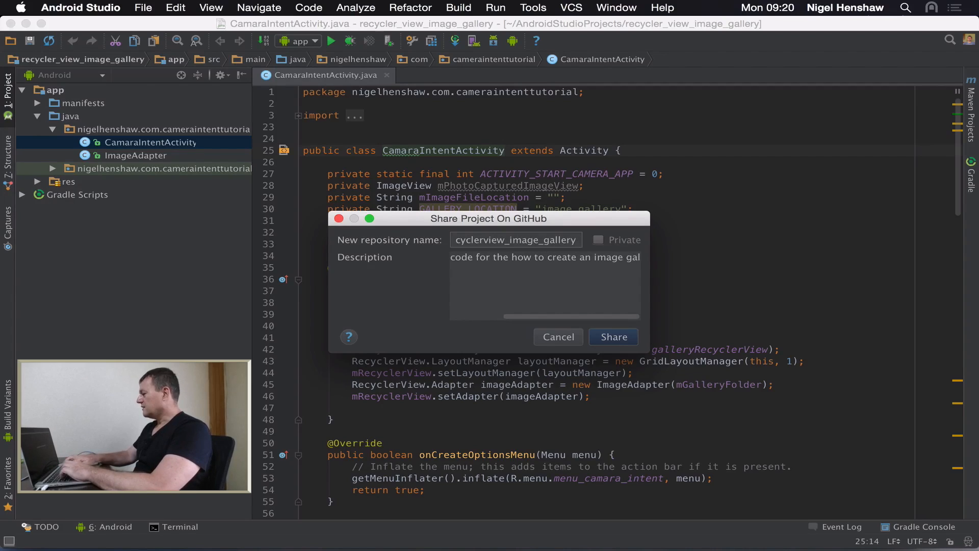
pyautogui.write('lery us')
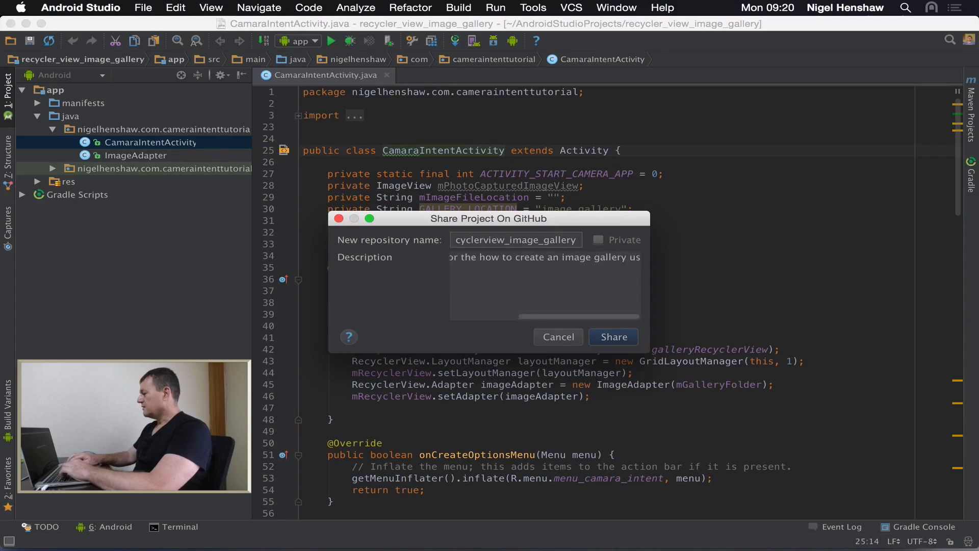
pyautogui.write('ing rec')
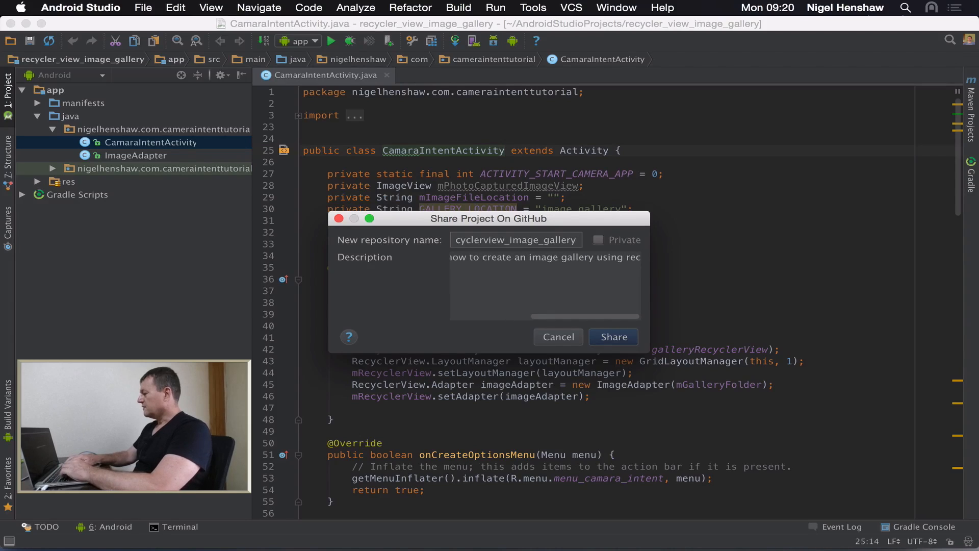
pyautogui.write('ycler')
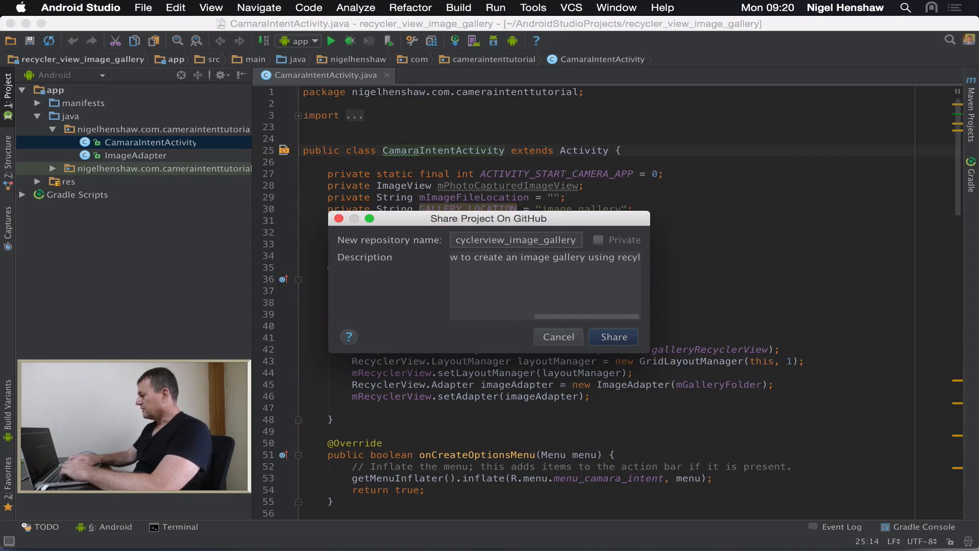
pyautogui.write('c')
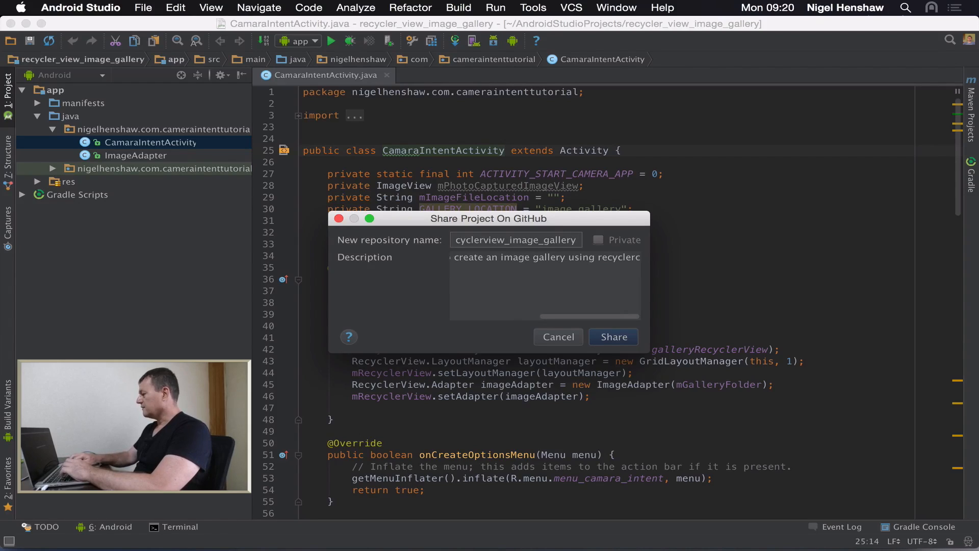
pyautogui.write('iew')
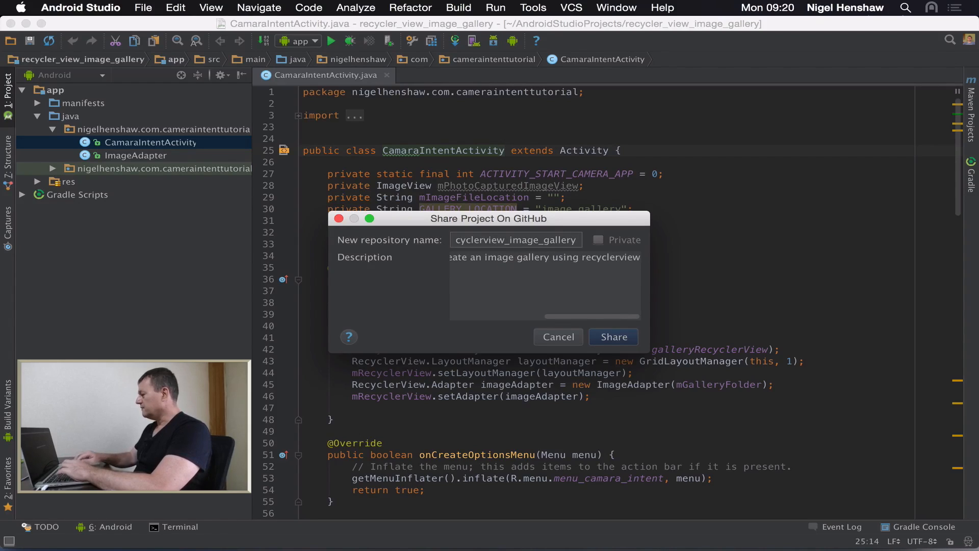
pyautogui.click(611, 337)
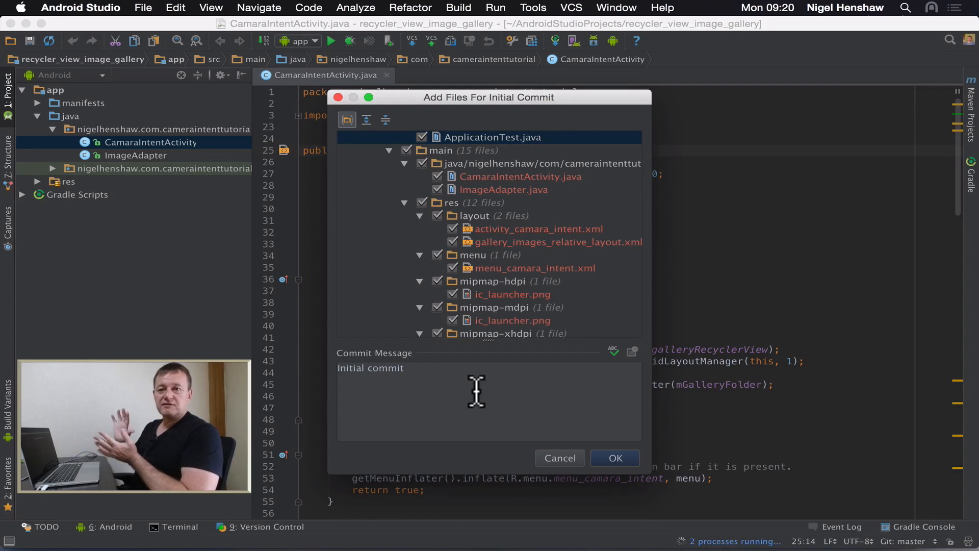
# Step: Extend the initial commit's message to "Initial commit for how to create an image gallery recyclerview tutorial"
pyautogui.click(432, 371)
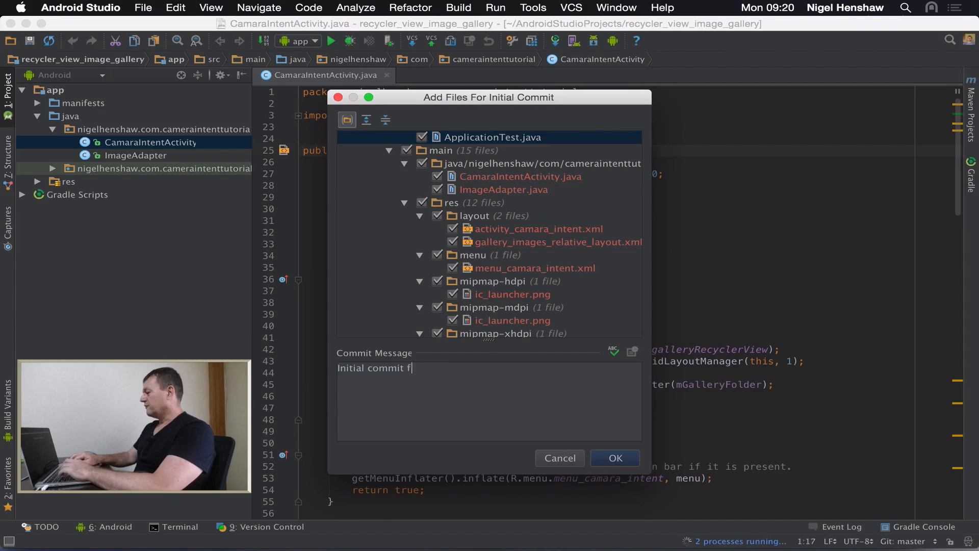
pyautogui.write('for how t')
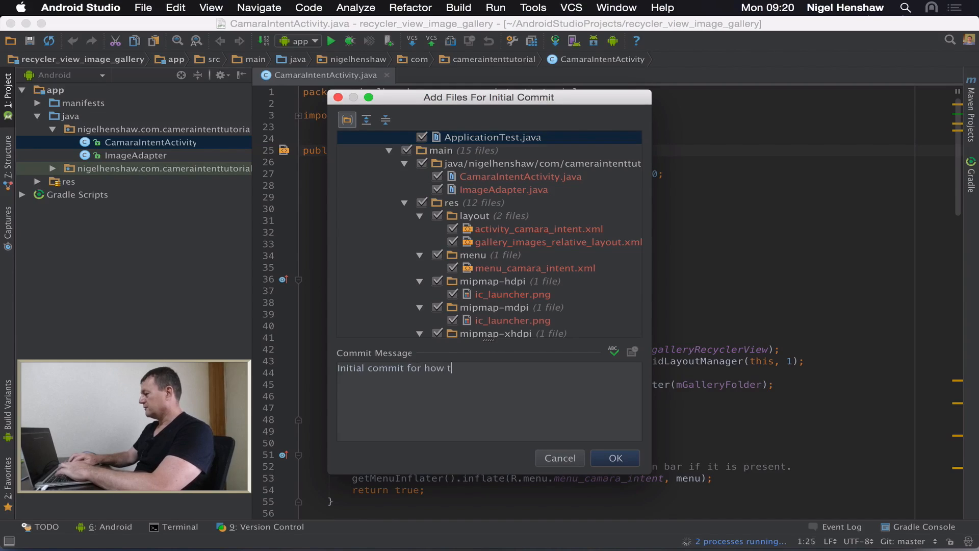
pyautogui.write('o create ')
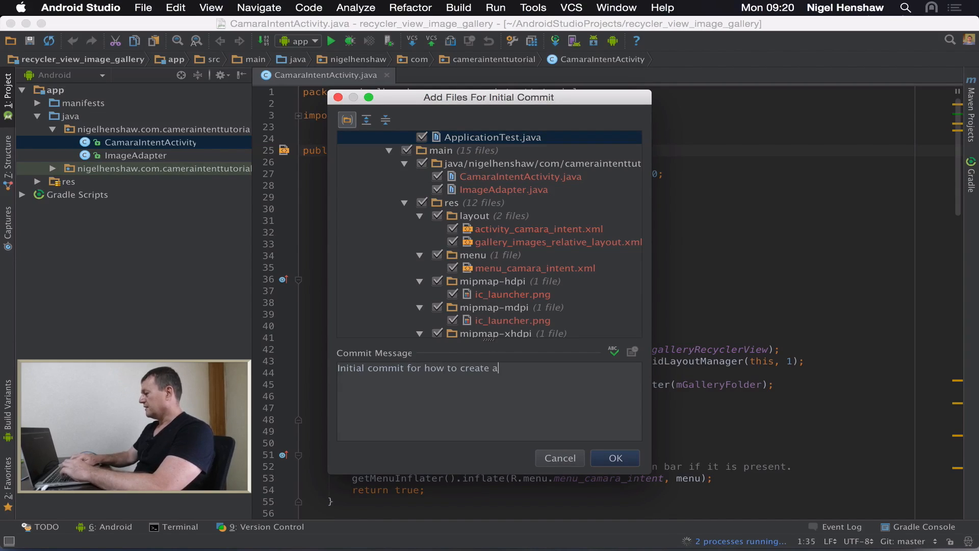
pyautogui.write('an imag')
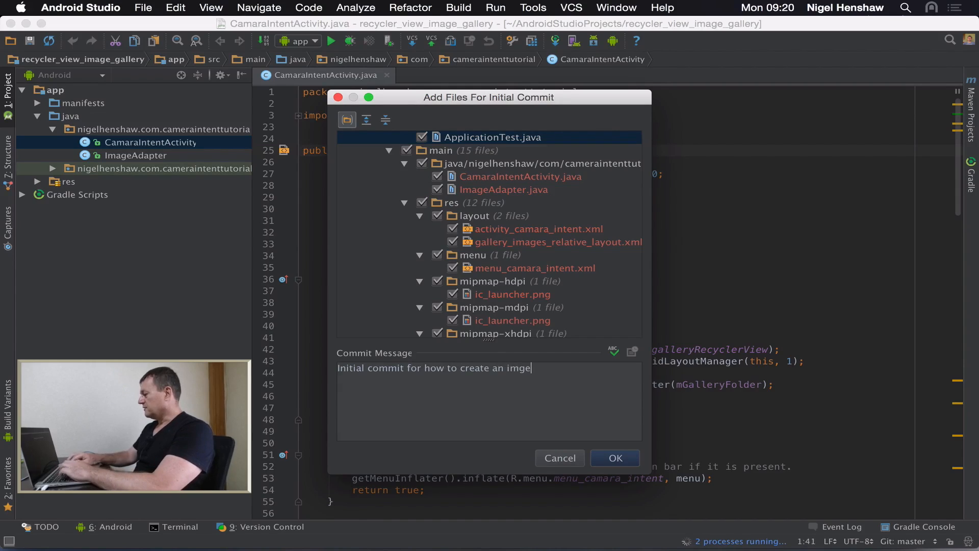
pyautogui.press('BackSpace')
pyautogui.press('BackSpace')
pyautogui.press('BackSpace')
pyautogui.write('mage')
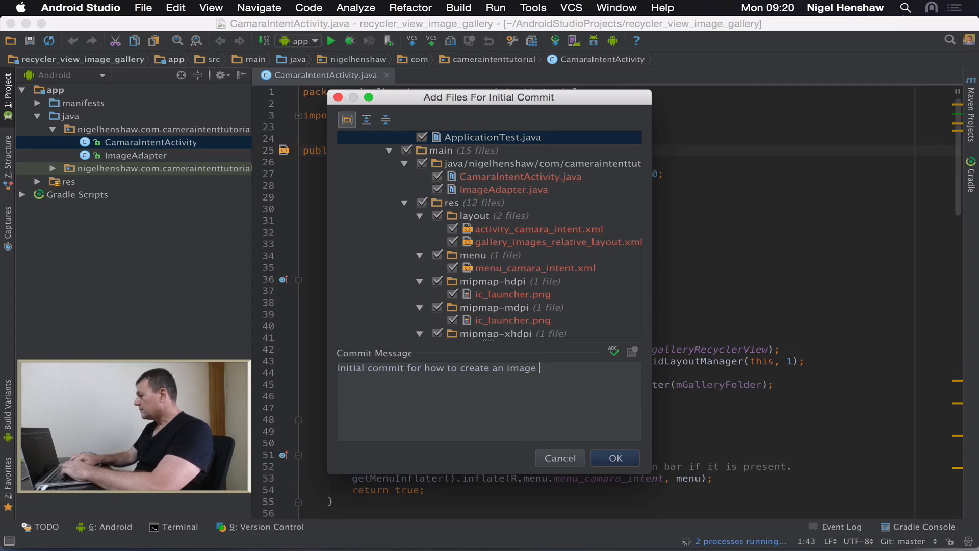
pyautogui.write(' gallery')
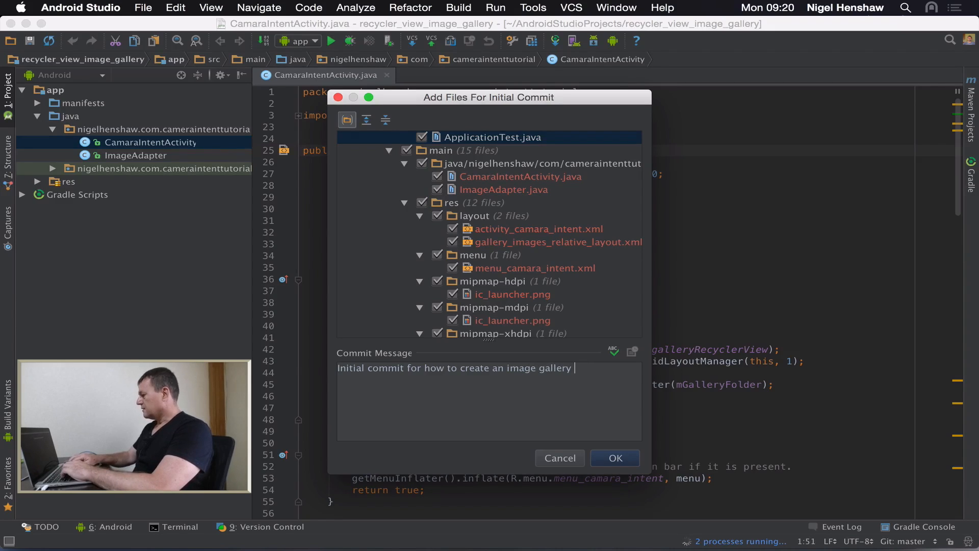
pyautogui.write(' recyc')
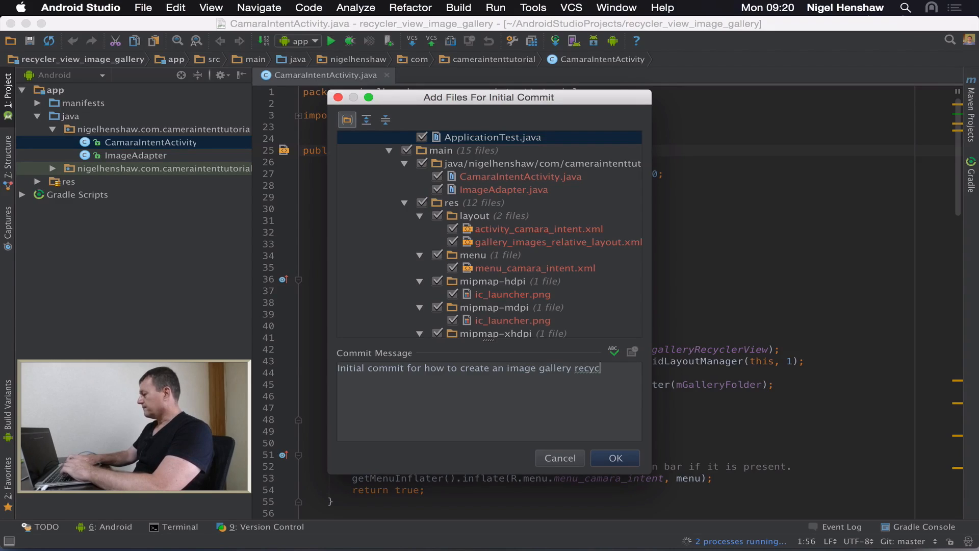
pyautogui.write('lerview tut')
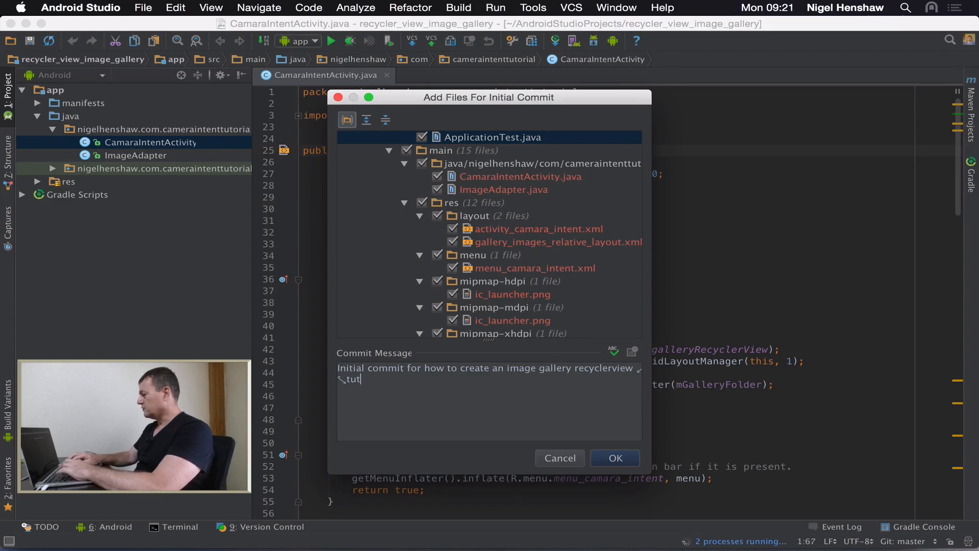
pyautogui.write('orial')
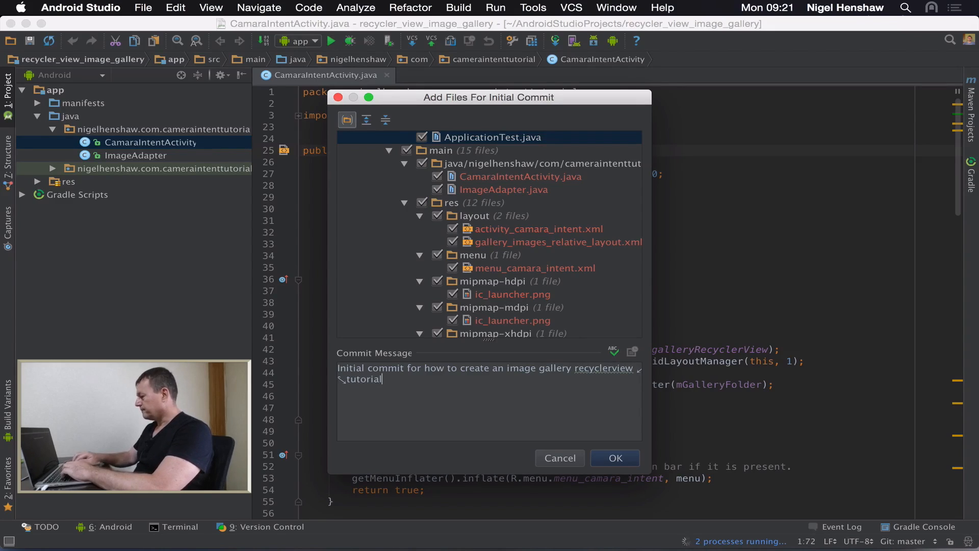
# Step: Confirm the initial commit of the selected project files to finish sharing the project on GitHub
pyautogui.click(606, 452)
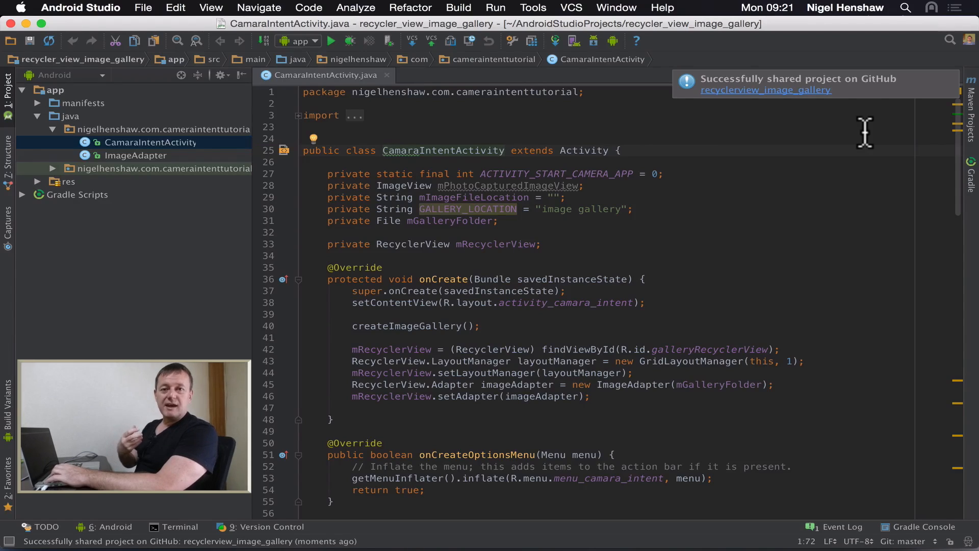
# Step: Switch to Safari, refresh the GitHub home page and open the recyclerview_image_gallery repository
pyautogui.press('super+Tab')
pyautogui.press('super+Tab')
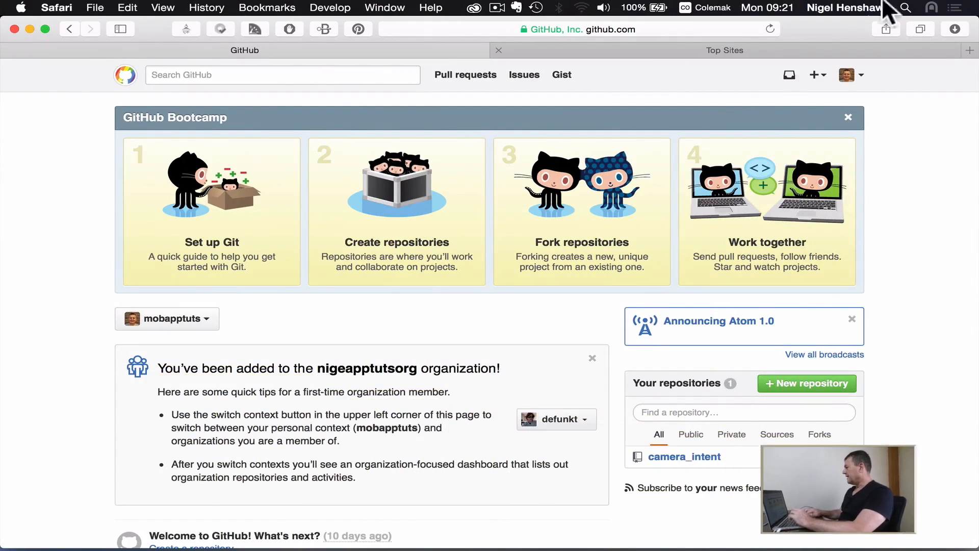
pyautogui.click(769, 28)
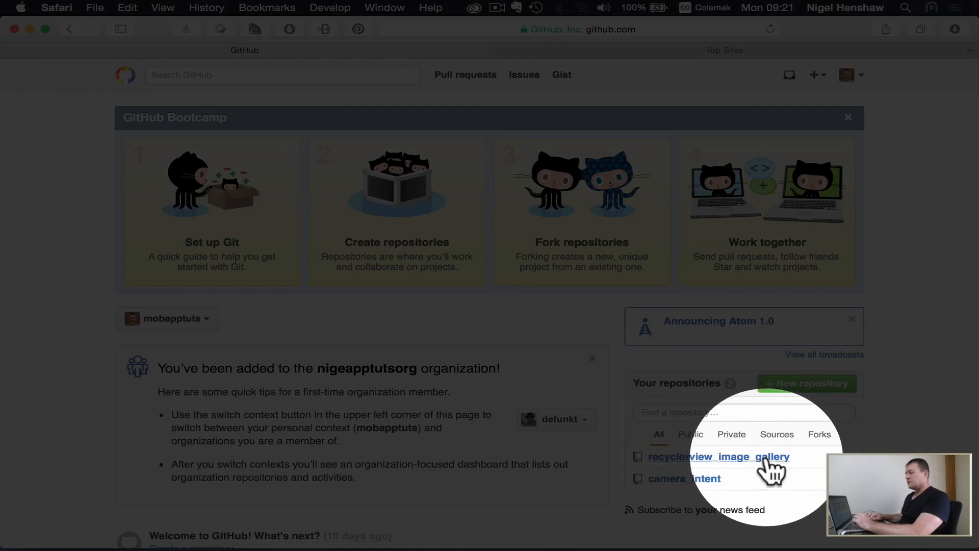
pyautogui.click(765, 462)
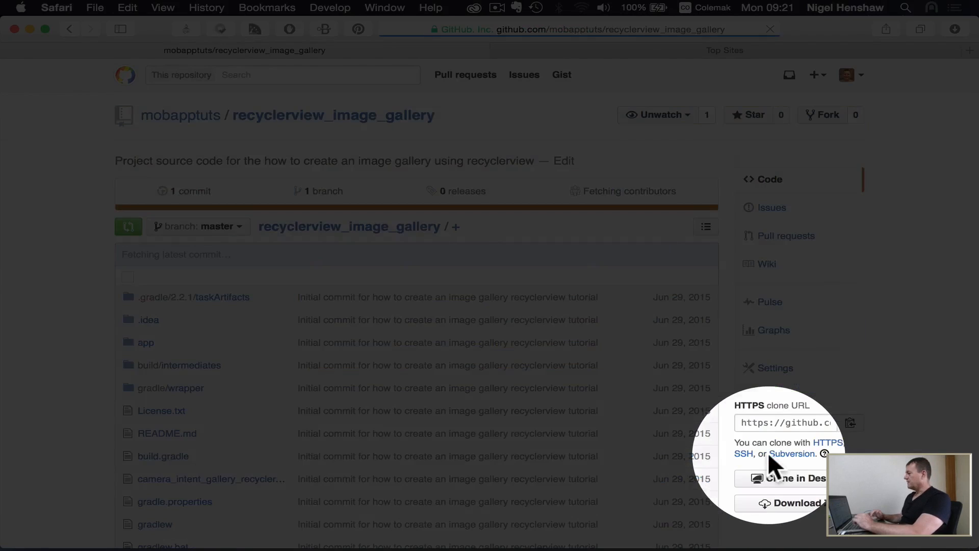
# Step: Review the repository's file list and README, and open README.md for editing
pyautogui.scroll(-5, 601, 363)
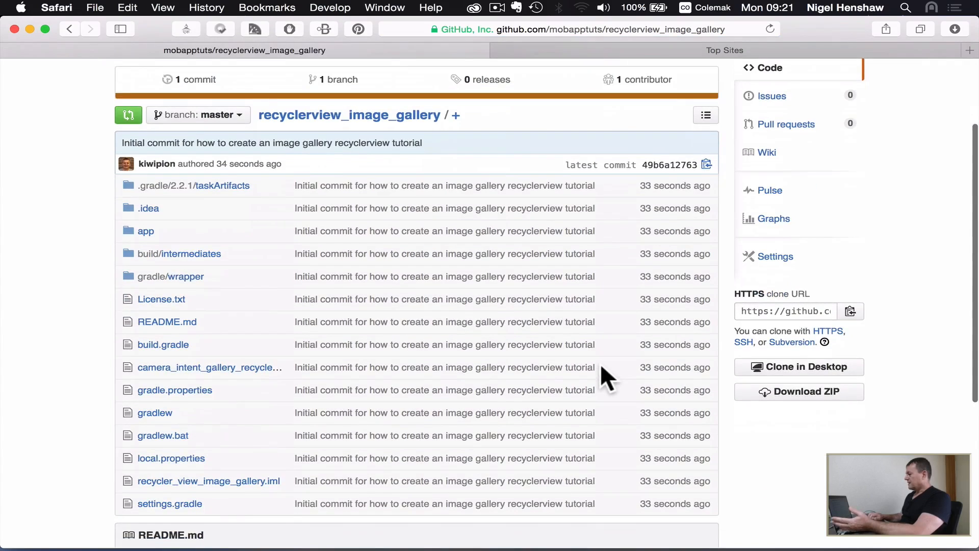
pyautogui.scroll(-3, 601, 363)
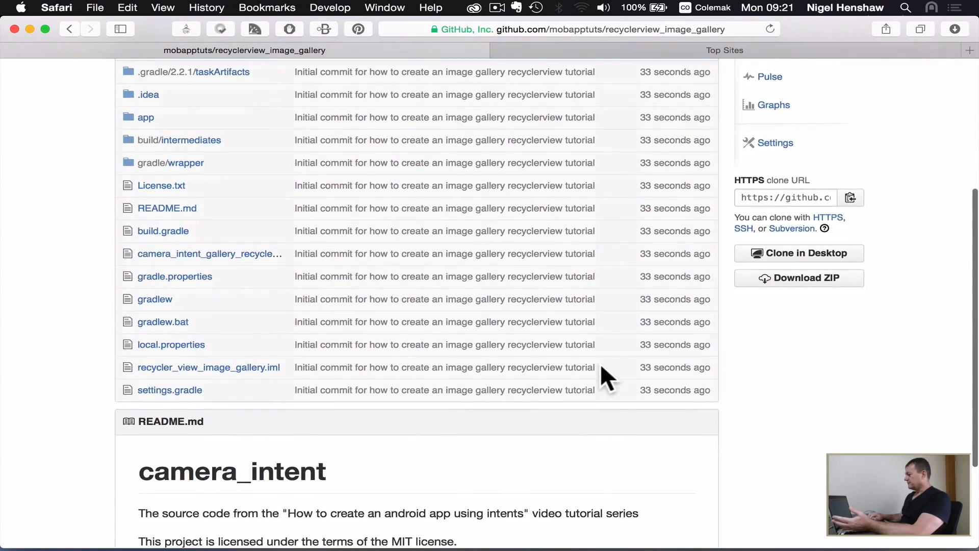
pyautogui.scroll(-1, 601, 363)
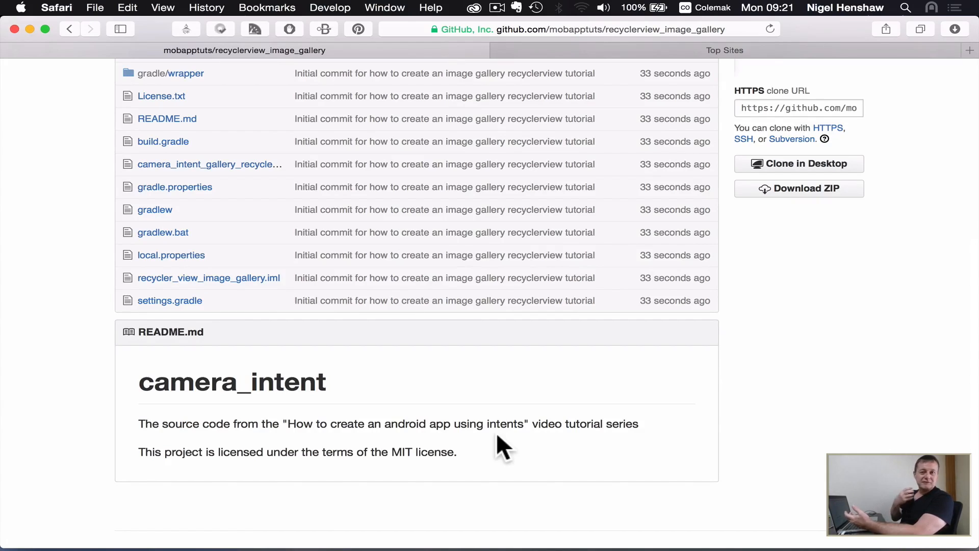
pyautogui.scroll(3, 744, 494)
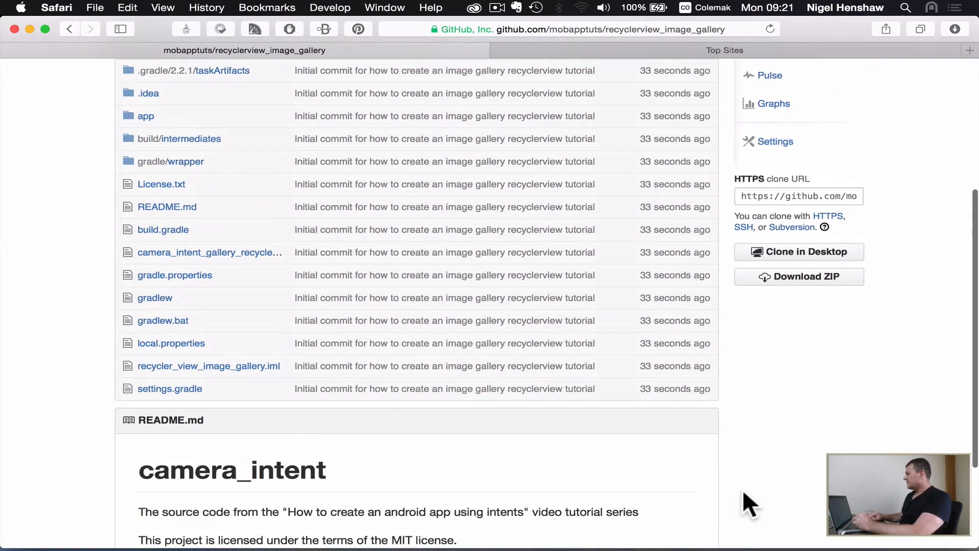
pyautogui.scroll(4, 743, 492)
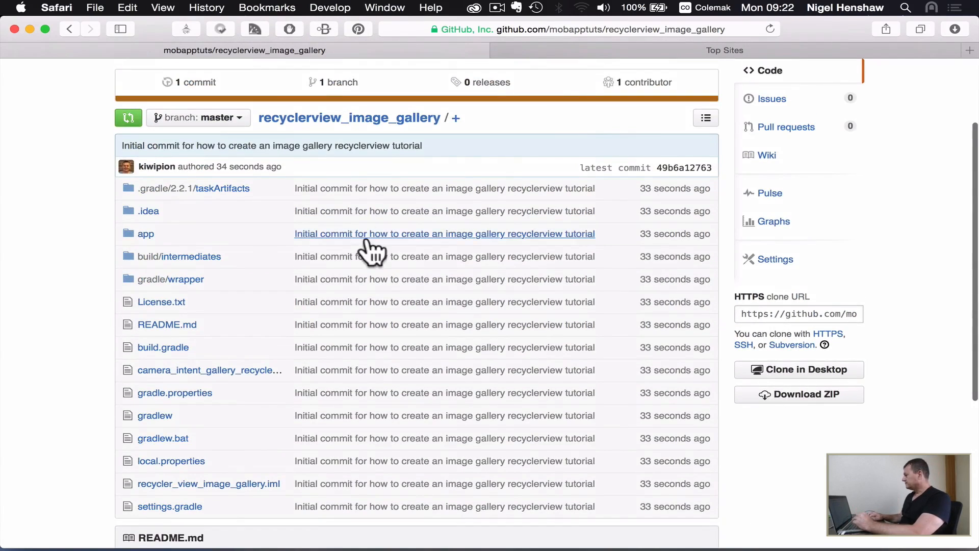
pyautogui.click(162, 326)
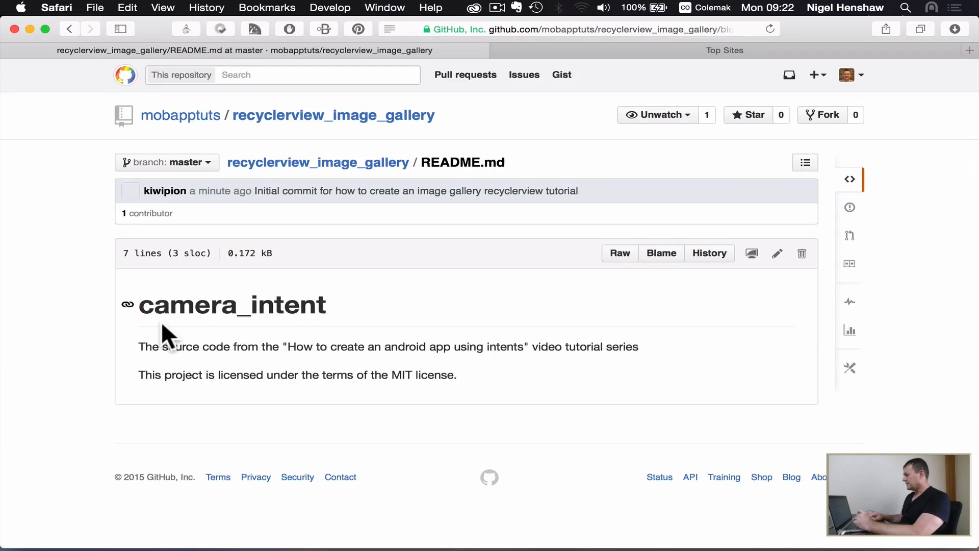
pyautogui.click(776, 254)
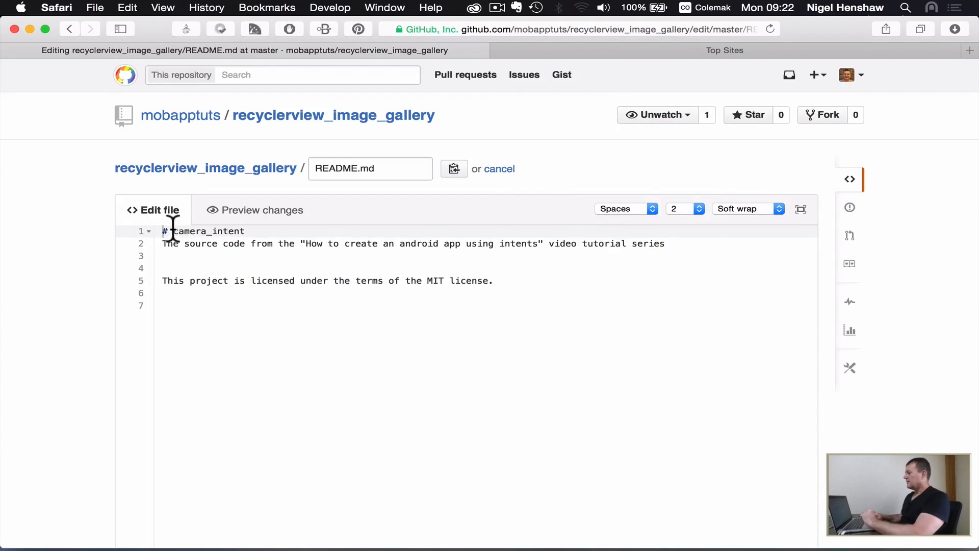
# Step: Replace the README's camera_intent heading text with "image_gallery_recyclerview"
pyautogui.moveTo(173, 230); pyautogui.dragTo(262, 231)
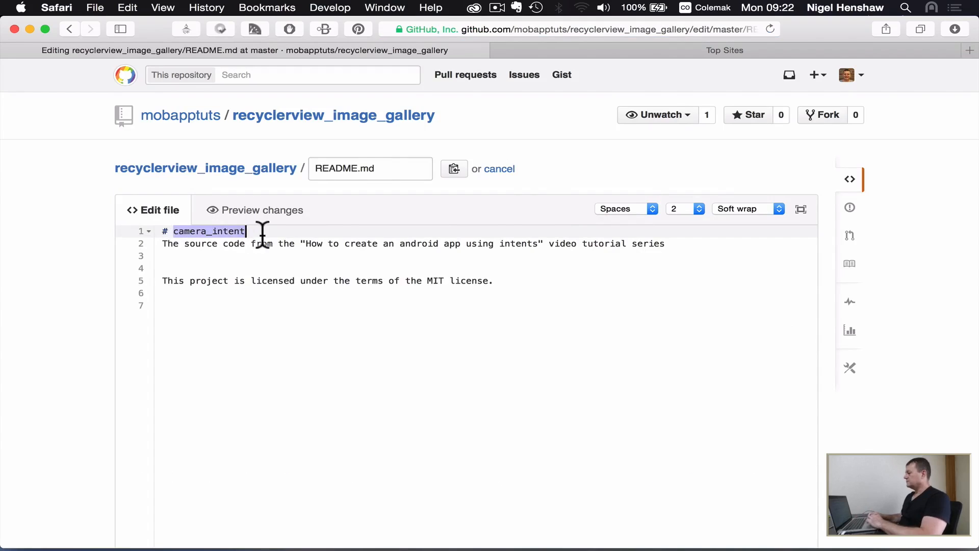
pyautogui.write('image')
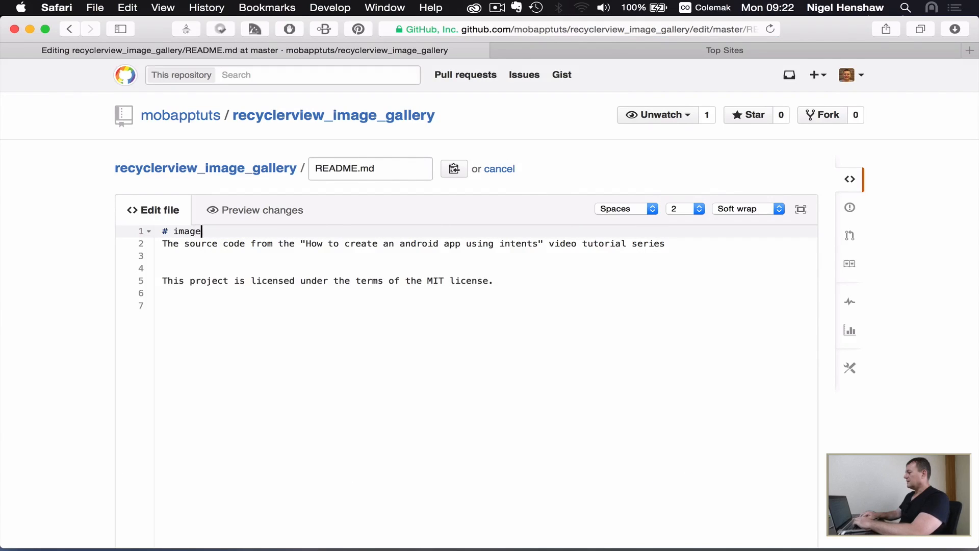
pyautogui.write('_ga')
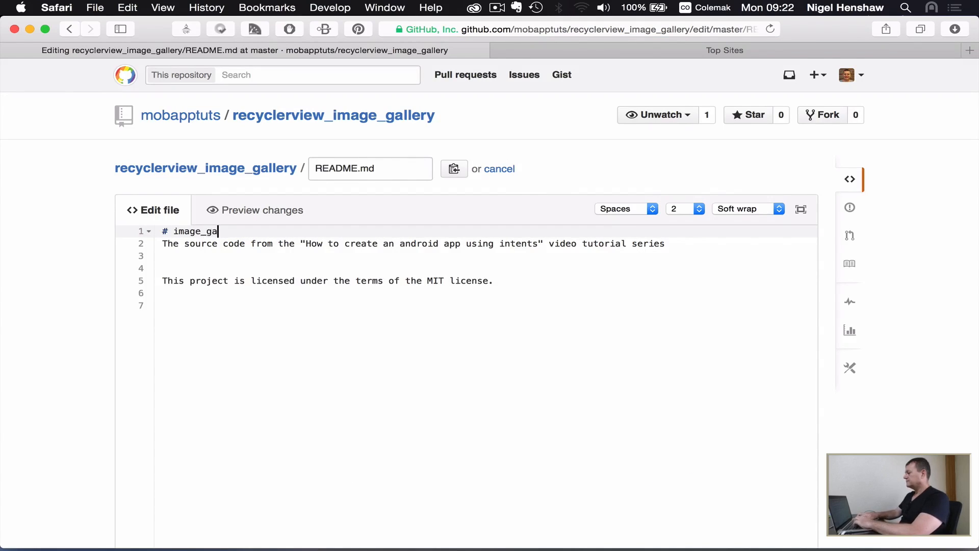
pyautogui.write('llery_rec')
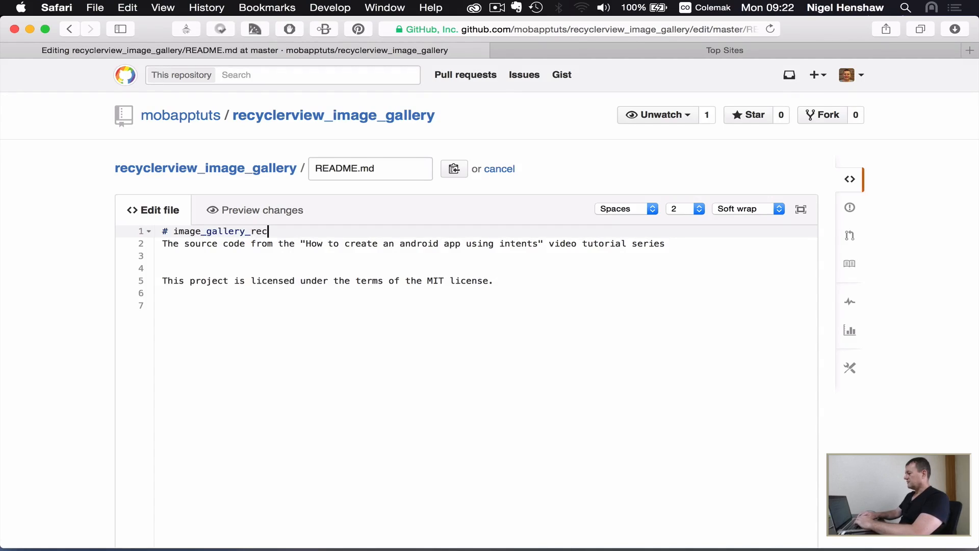
pyautogui.write('ycler')
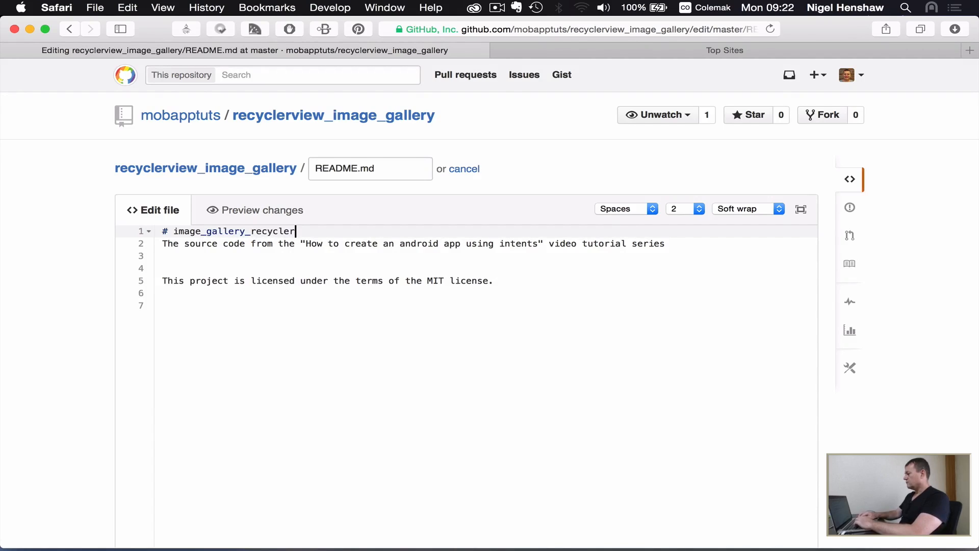
pyautogui.write('view')
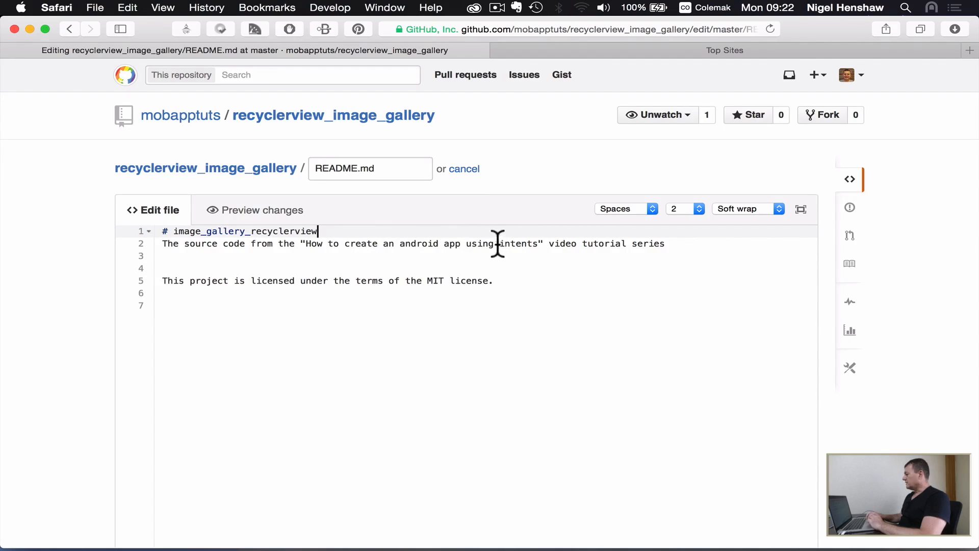
# Step: Reword the quoted tutorial title in the README to "How to create an android image gallery app using recyclerview"
pyautogui.click(443, 244)
pyautogui.write('image')
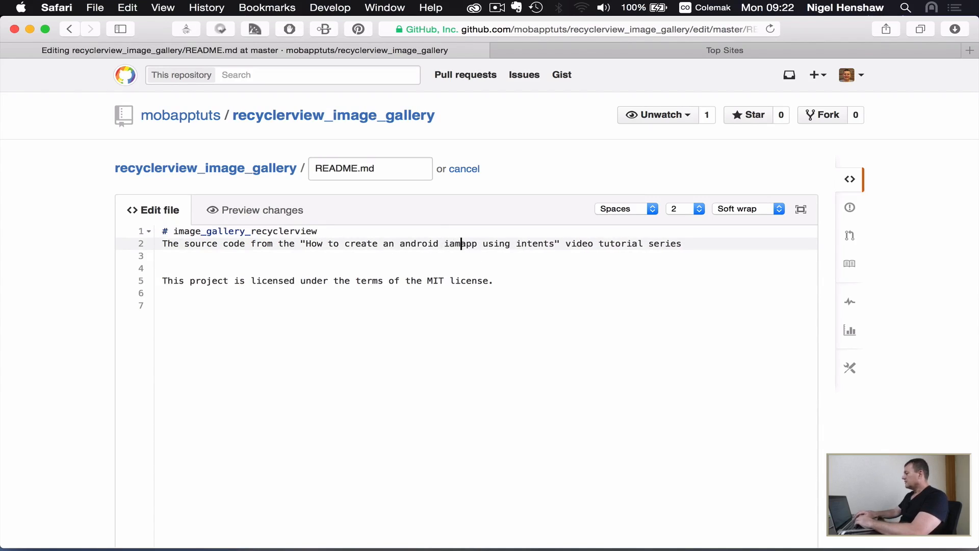
pyautogui.write(' gallery')
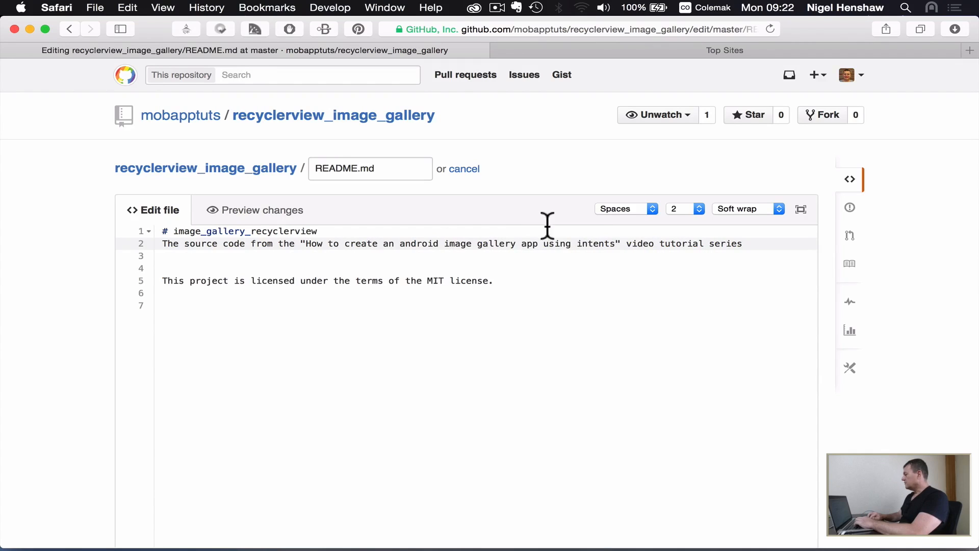
pyautogui.doubleClick(594, 243)
pyautogui.write('recyc')
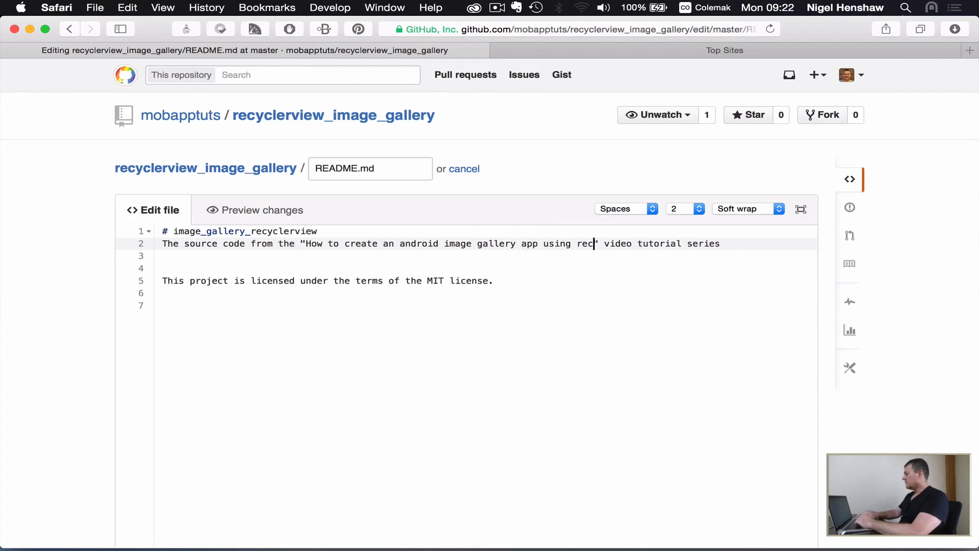
pyautogui.write('lerview')
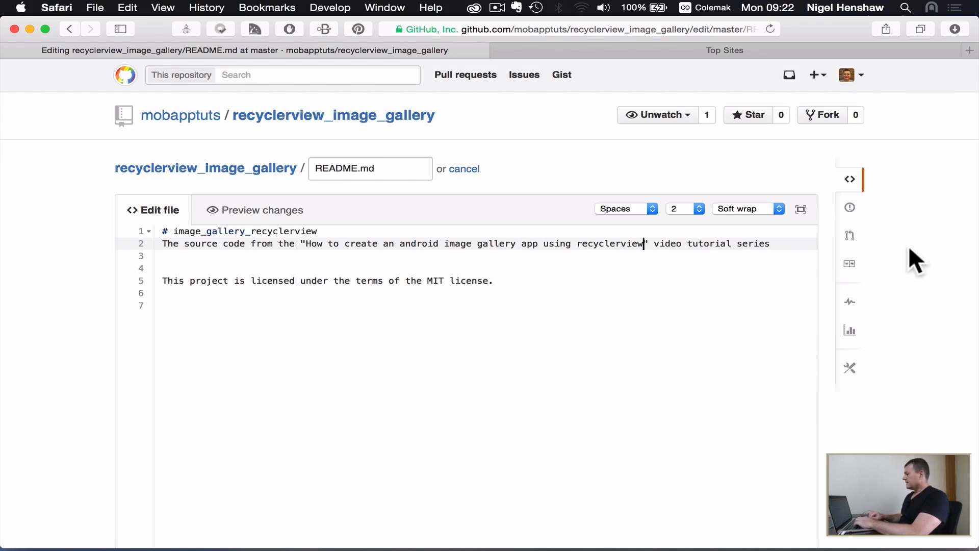
# Step: Commit the README changes to master with the extended description "Changed description from camera_intent to image_gallery_recyclerview"
pyautogui.scroll(-2, 908, 248)
pyautogui.scroll(-10, 910, 248)
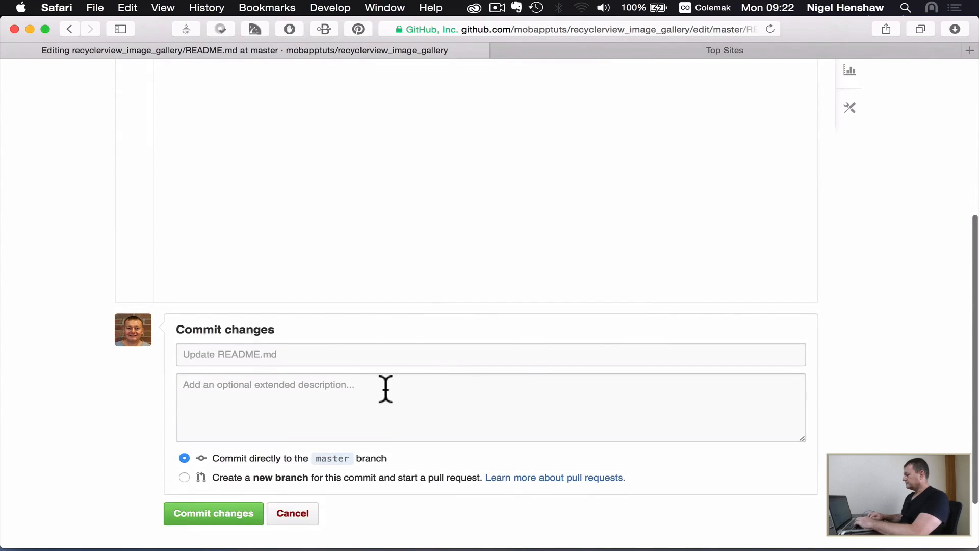
pyautogui.click(390, 385)
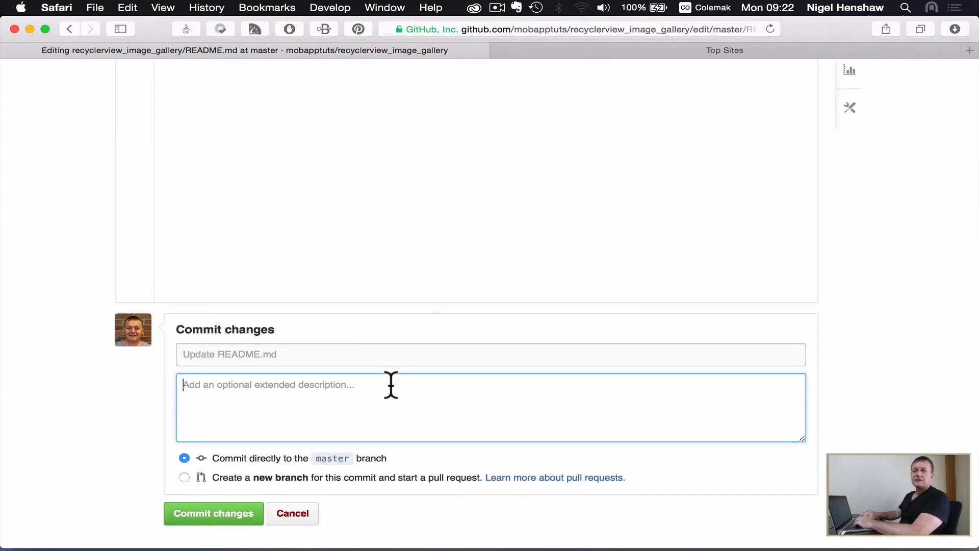
pyautogui.write('Changed')
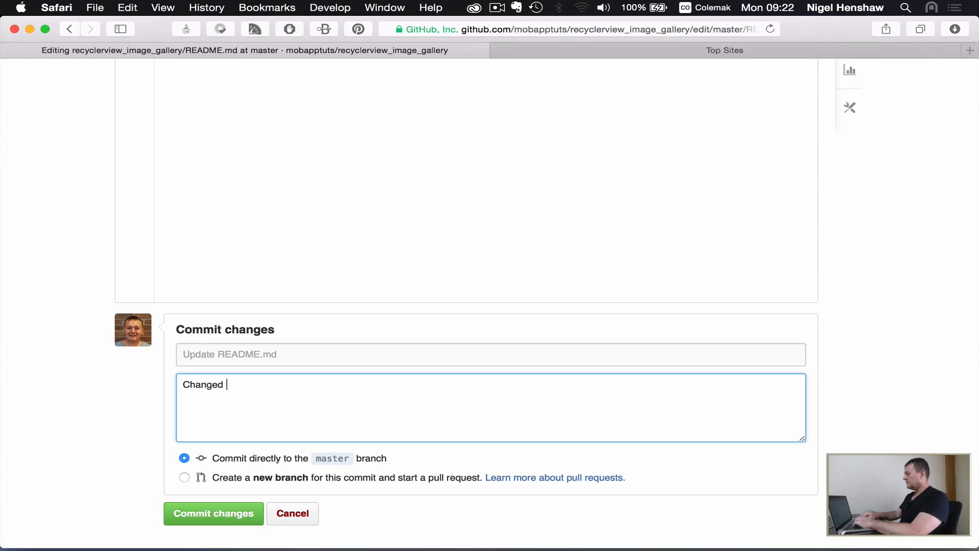
pyautogui.write(' description from camer')
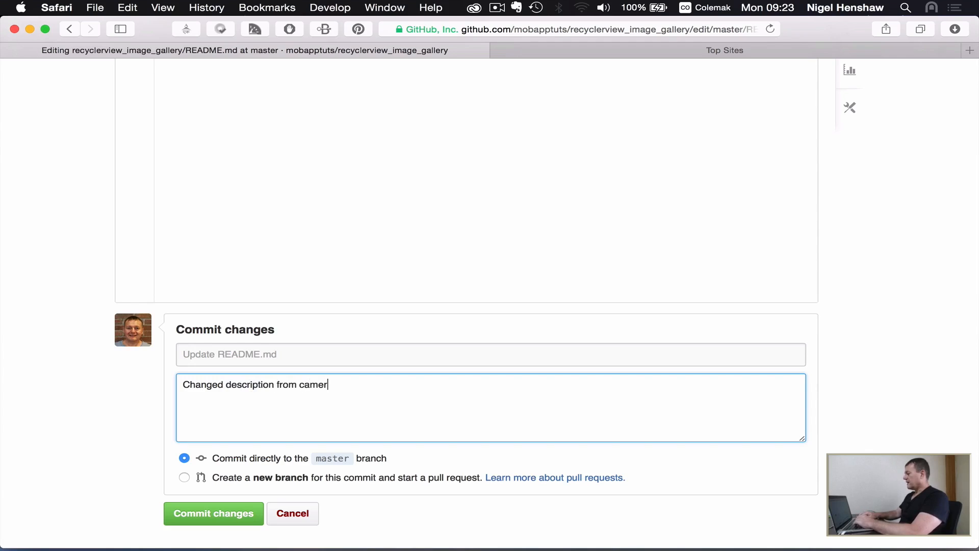
pyautogui.write('a_intent')
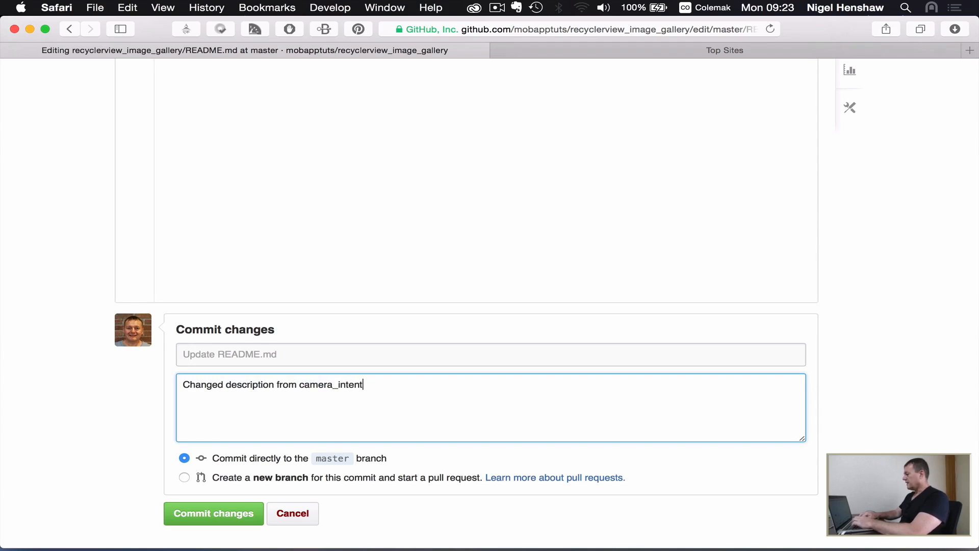
pyautogui.write(' to')
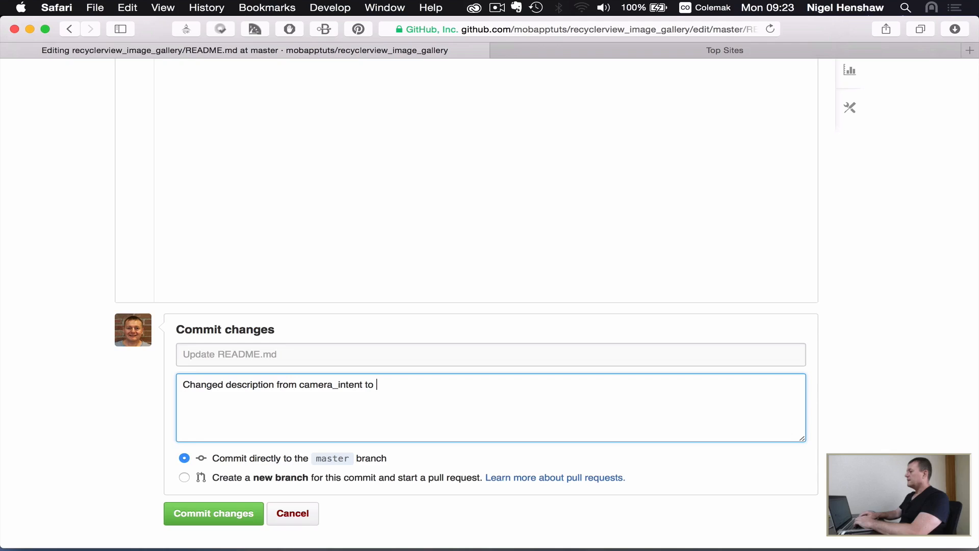
pyautogui.write(' image')
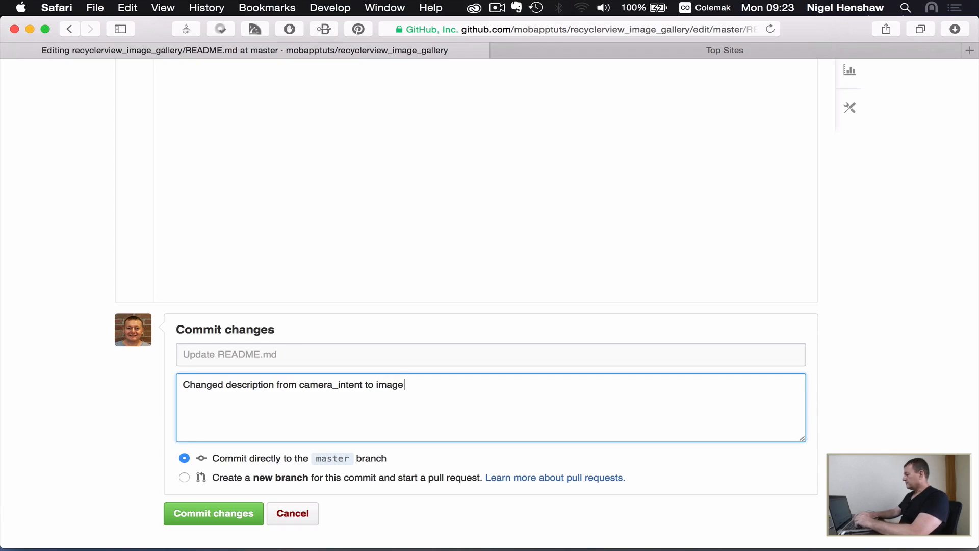
pyautogui.write('_')
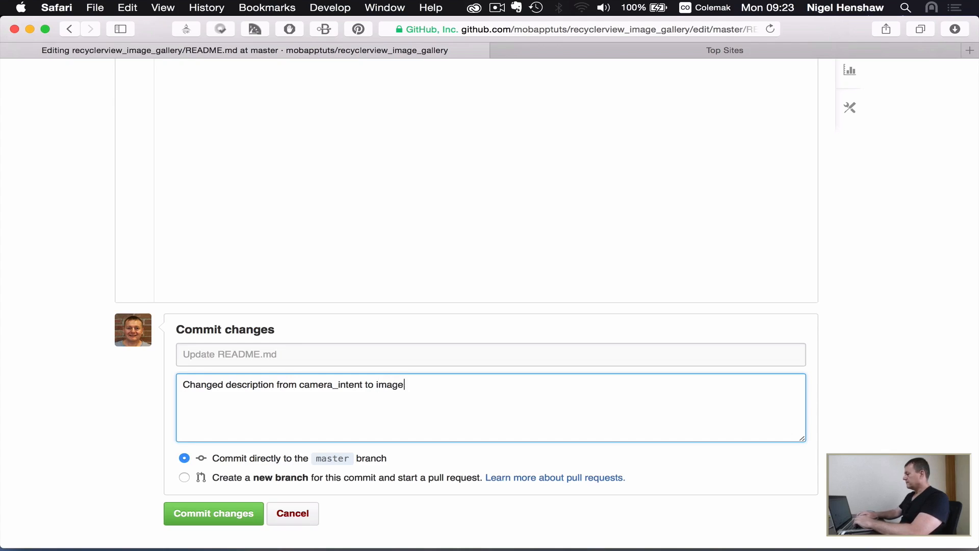
pyautogui.write('gallery_rec')
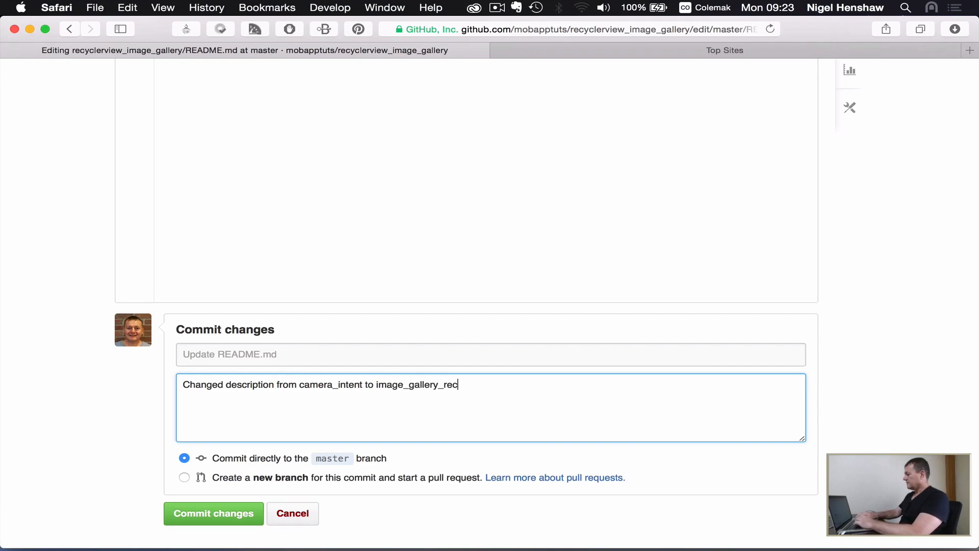
pyautogui.write('yclerview')
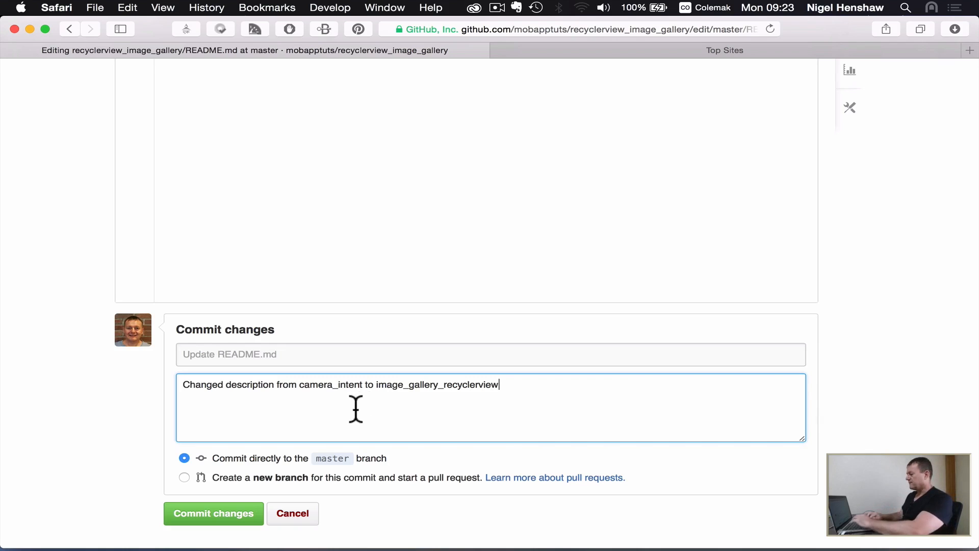
pyautogui.click(214, 514)
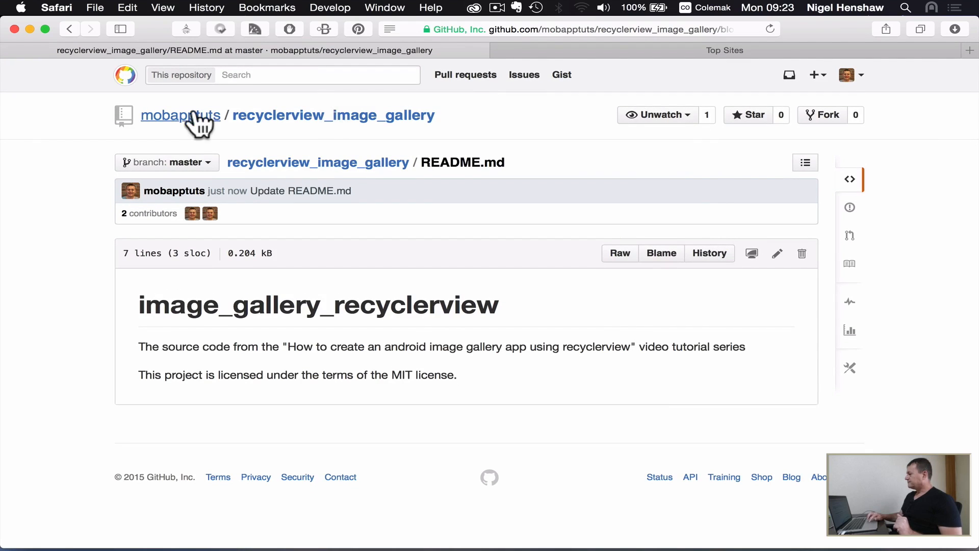
# Step: Return to the recyclerview_image_gallery repository's main page and view its files and HTTPS clone URL
pyautogui.click(275, 117)
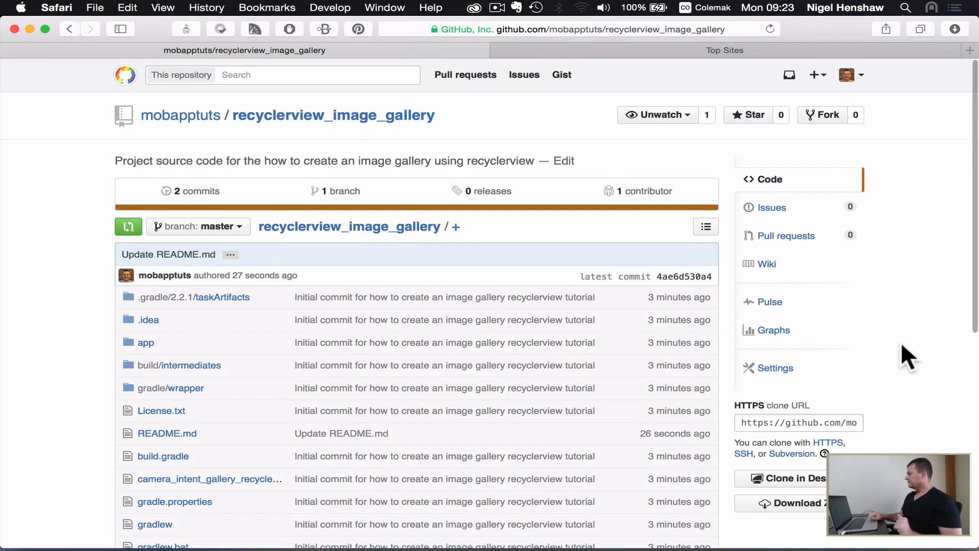
pyautogui.scroll(-3, 901, 345)
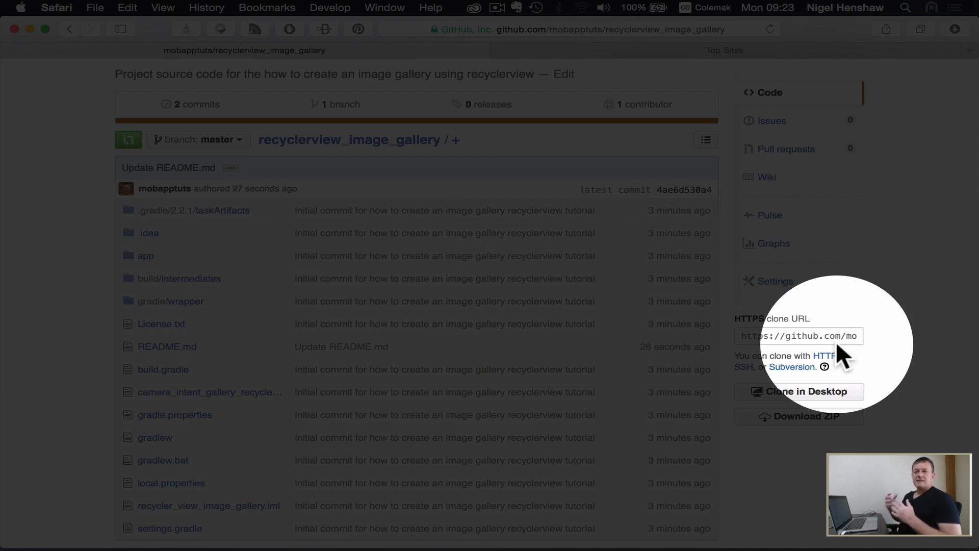